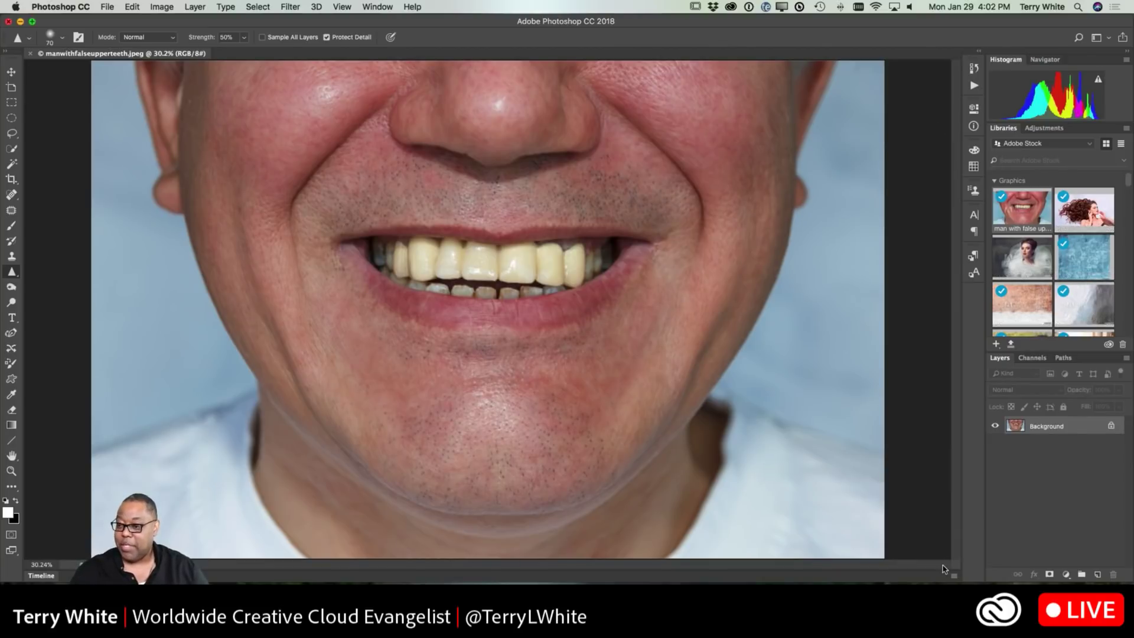
Step: Duplicate the Background layer three times
{"action": "double_click", "coordinate": [1054, 427]}
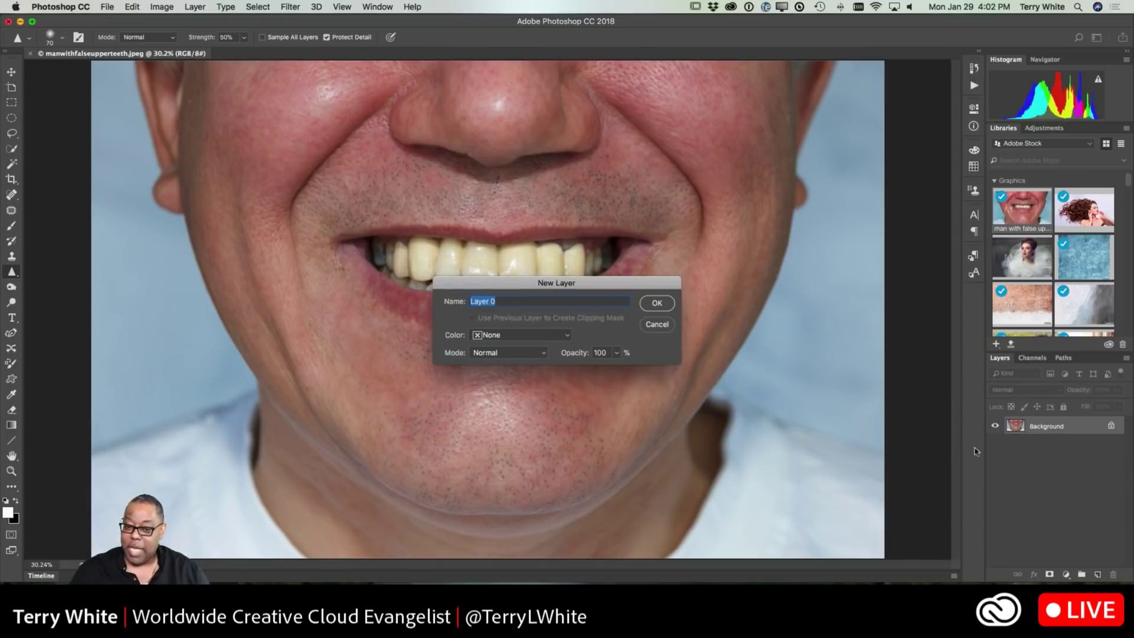
{"action": "left_click", "coordinate": [657, 324]}
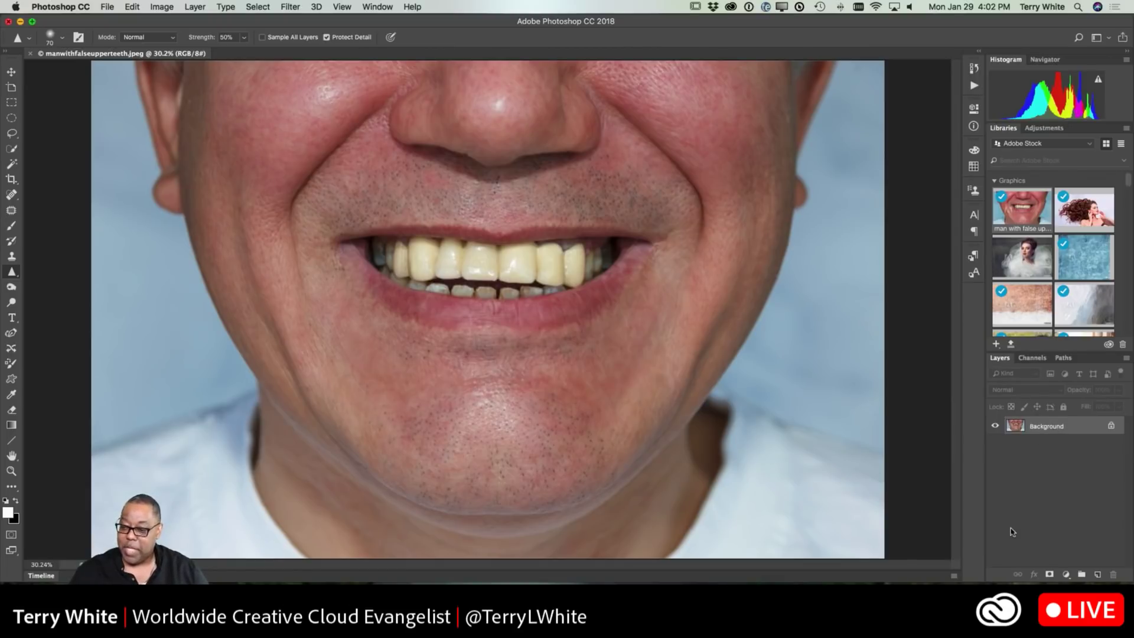
{"action": "left_click_drag", "start_coordinate": [1060, 434], "coordinate": [1097, 574]}
{"action": "left_click_drag", "start_coordinate": [1060, 426], "coordinate": [1098, 574]}
{"action": "left_click_drag", "start_coordinate": [1063, 427], "coordinate": [1099, 573]}
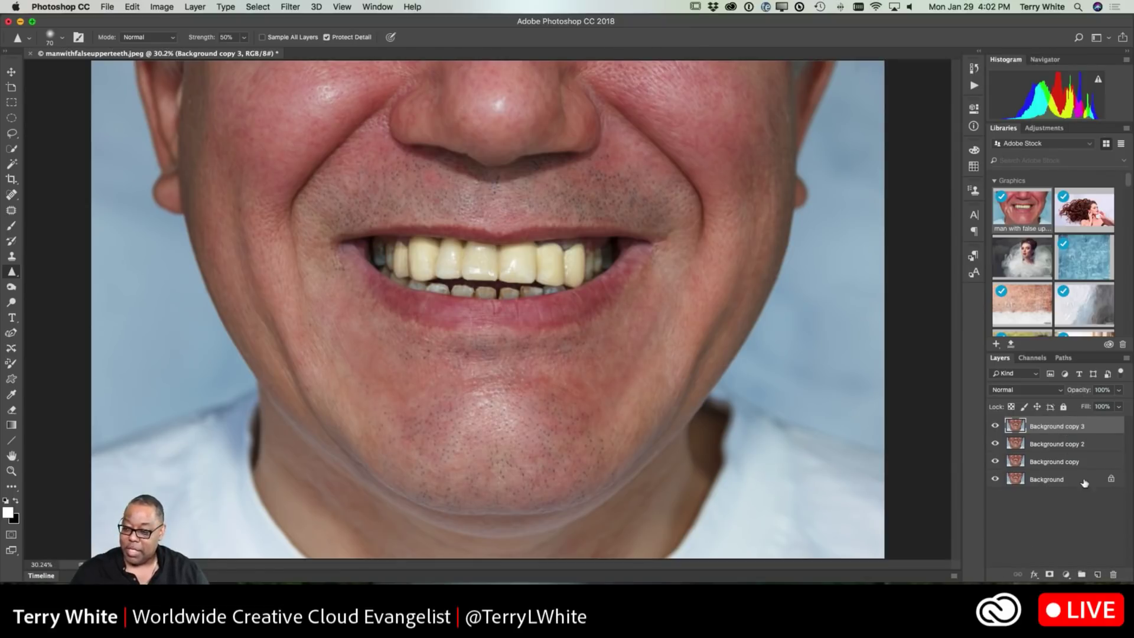
Step: Convert the locked Background layer to a regular layer named Original
{"action": "double_click", "coordinate": [1046, 481]}
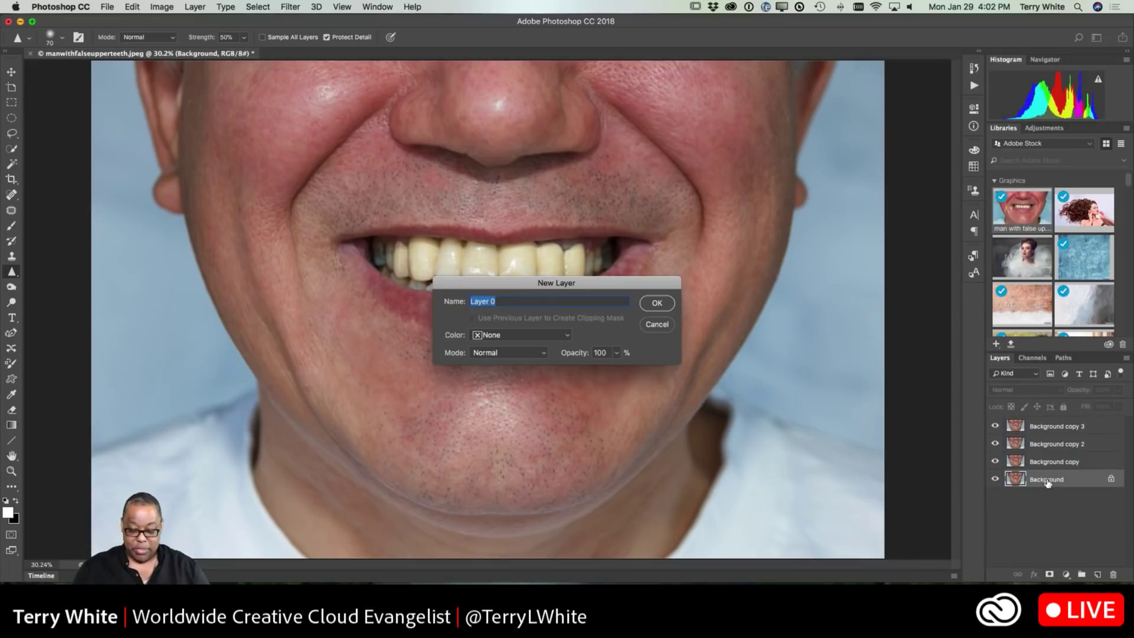
{"action": "type", "text": "Origina"}
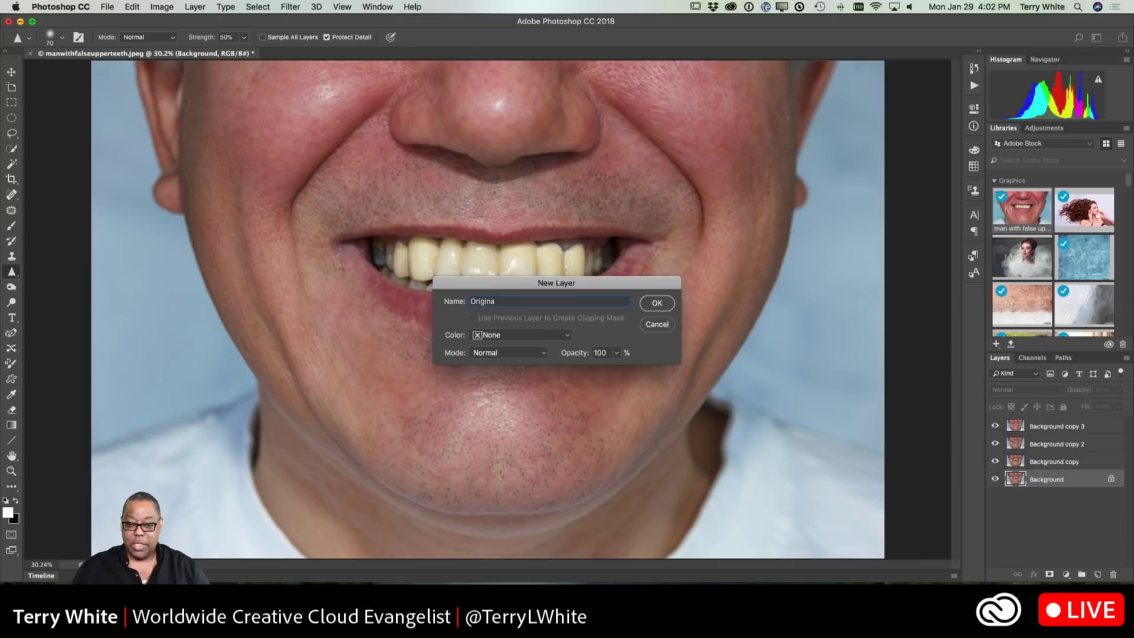
{"action": "key", "text": "Return"}
{"action": "double_click", "coordinate": [1042, 481]}
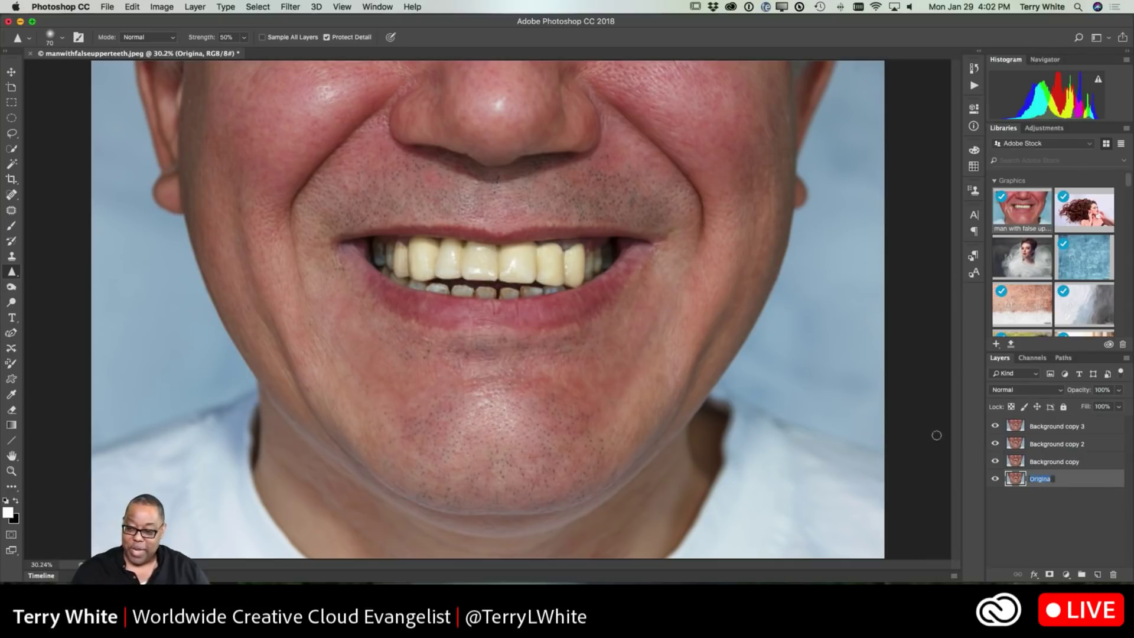
{"action": "left_click", "coordinate": [1054, 478]}
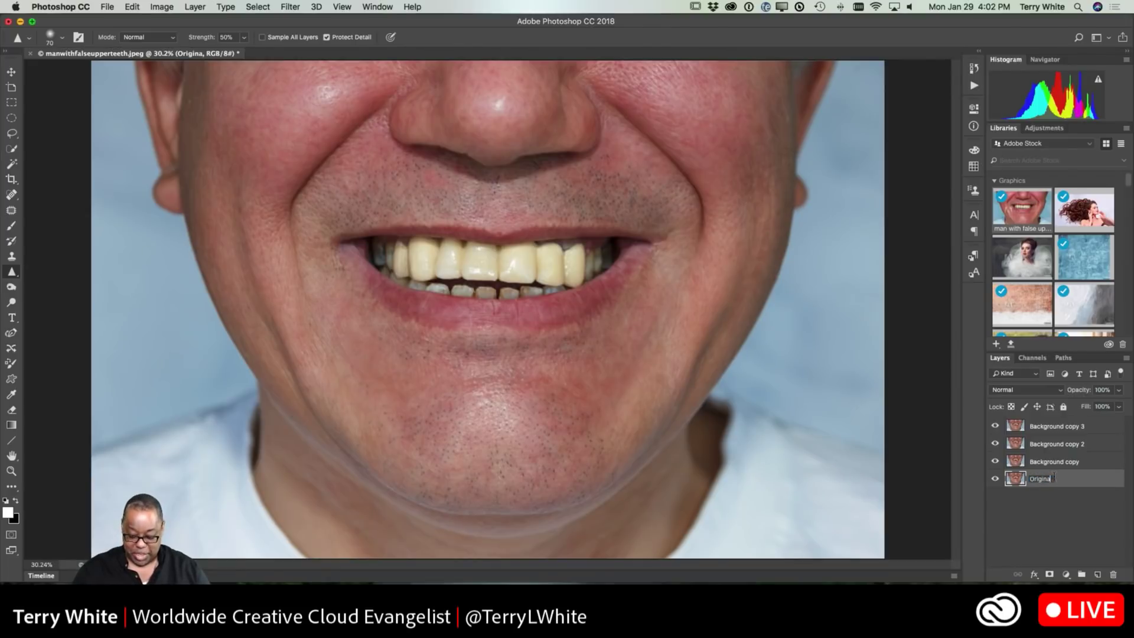
{"action": "type", "text": "l"}
{"action": "key", "text": "Return"}
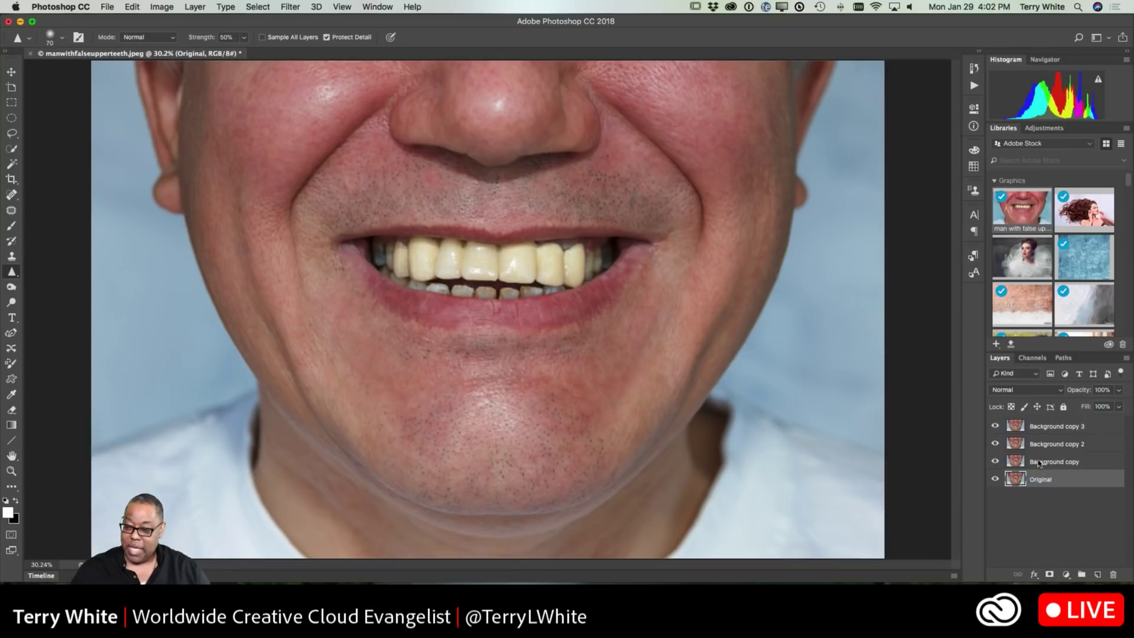
Step: Rename the Background copy layer as Method 1 and the Background copy 2 layer as Method 2
{"action": "double_click", "coordinate": [1041, 463]}
{"action": "type", "text": "Method 1"}
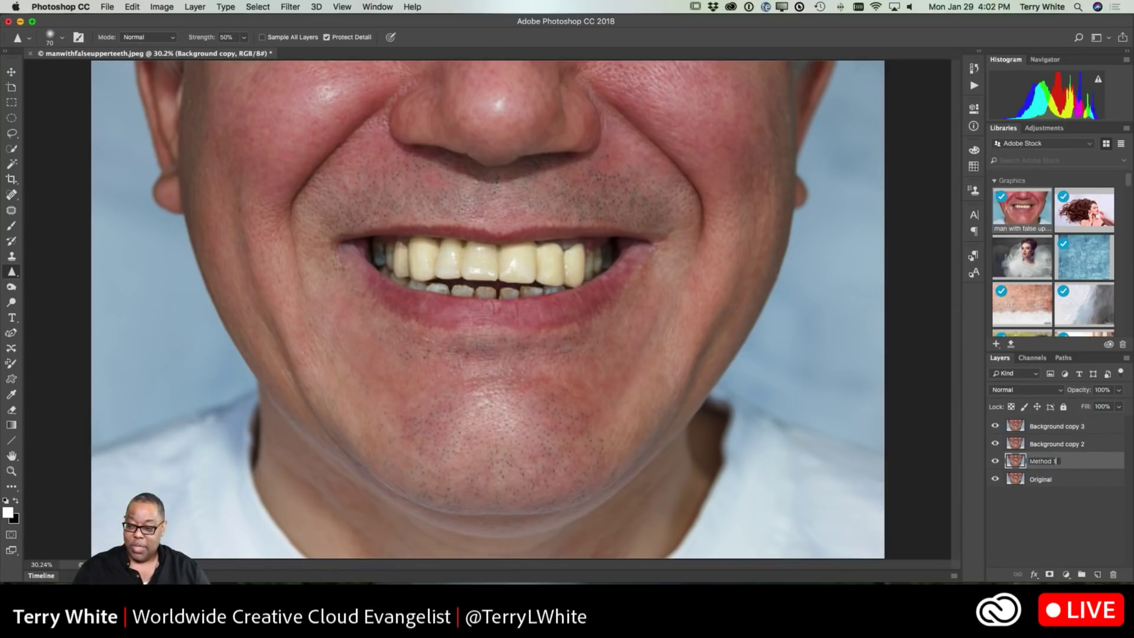
{"action": "key", "text": "Return"}
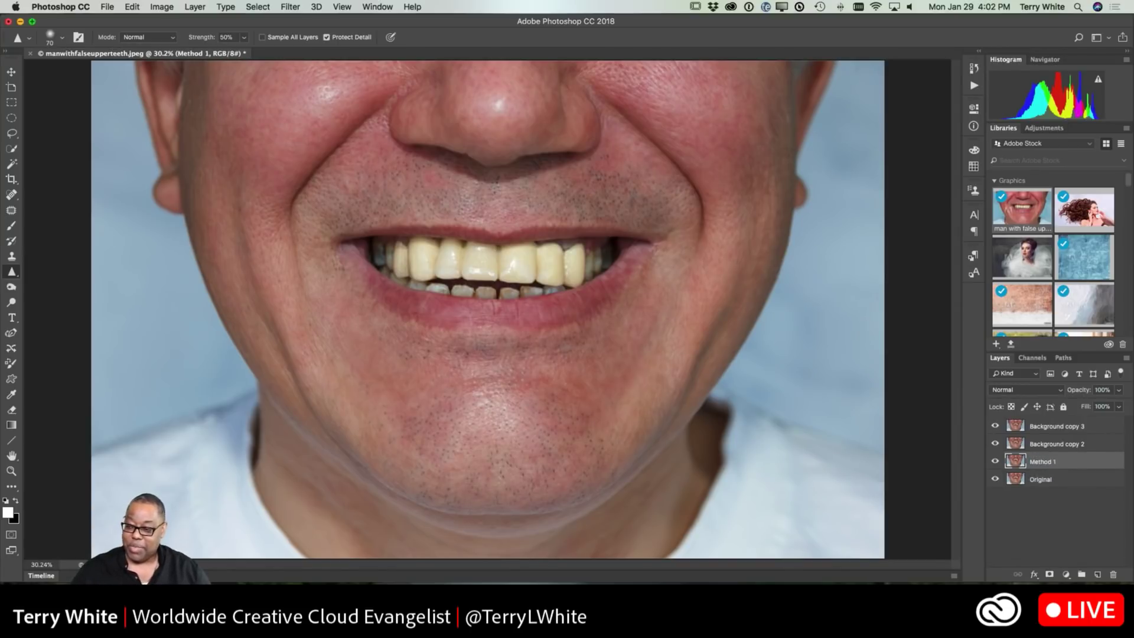
{"action": "double_click", "coordinate": [1039, 443]}
{"action": "type", "text": "Method 2"}
{"action": "key", "text": "Return"}
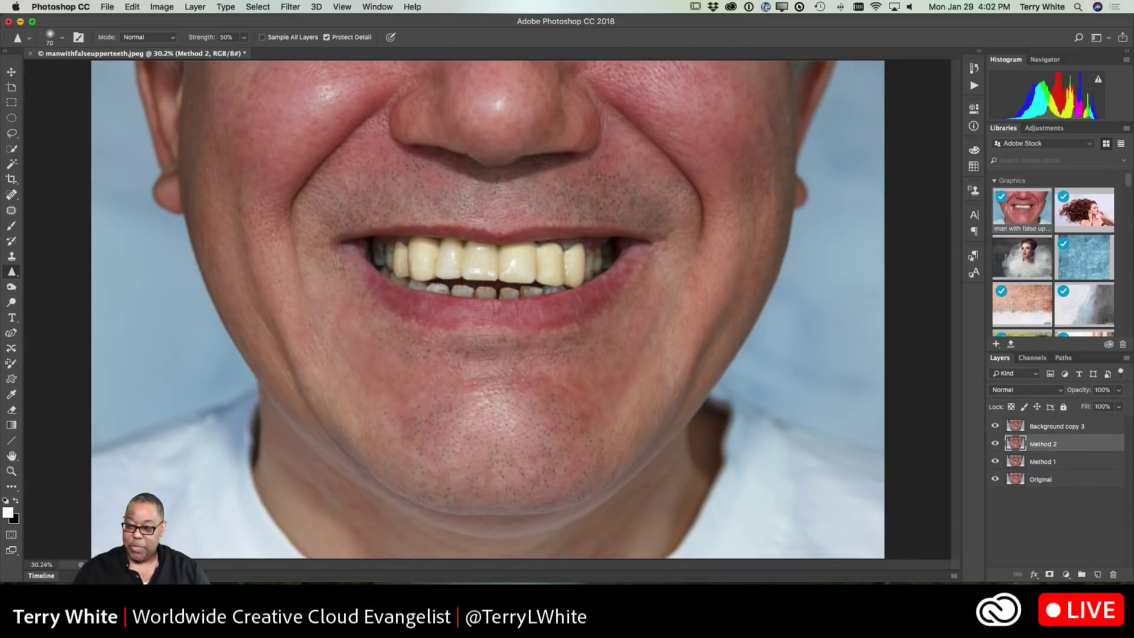
Step: Rename the Background copy 3 layer as Method 1
{"action": "double_click", "coordinate": [1050, 425]}
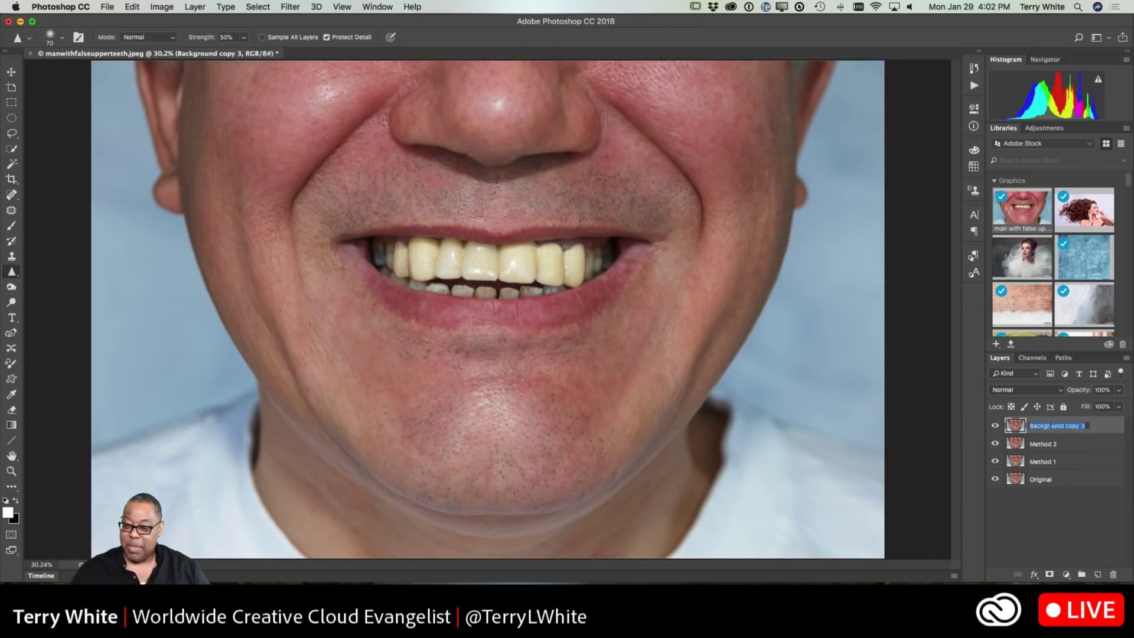
{"action": "type", "text": "Metho"}
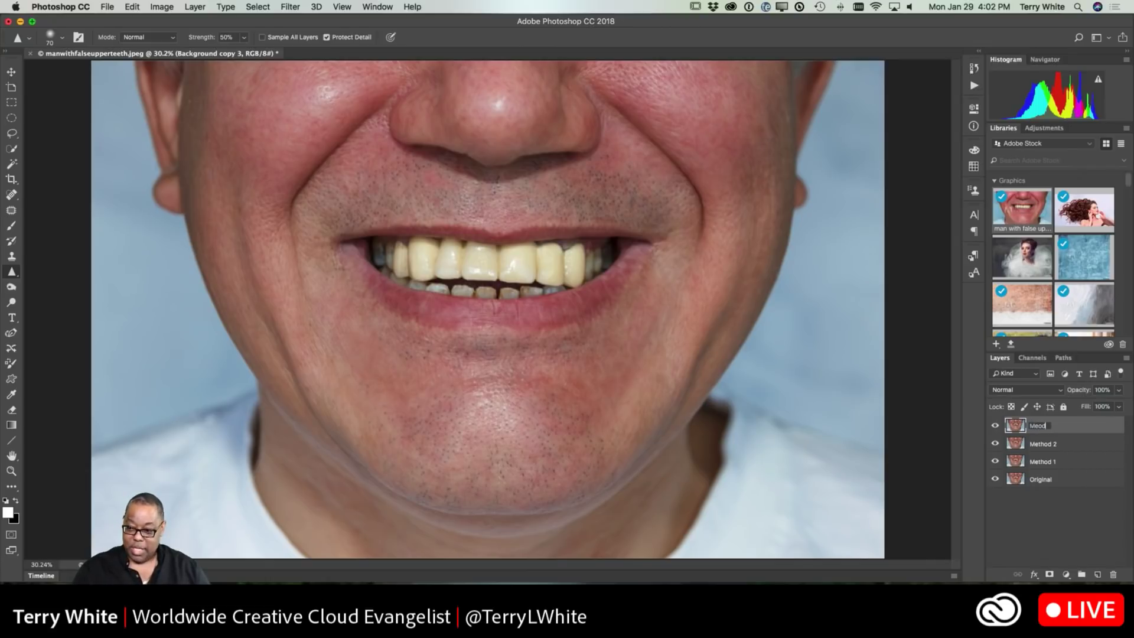
{"action": "key", "text": "BackSpace"}
{"action": "key", "text": "BackSpace"}
{"action": "key", "text": "BackSpace"}
{"action": "type", "text": "ethod 1"}
{"action": "key", "text": "Return"}
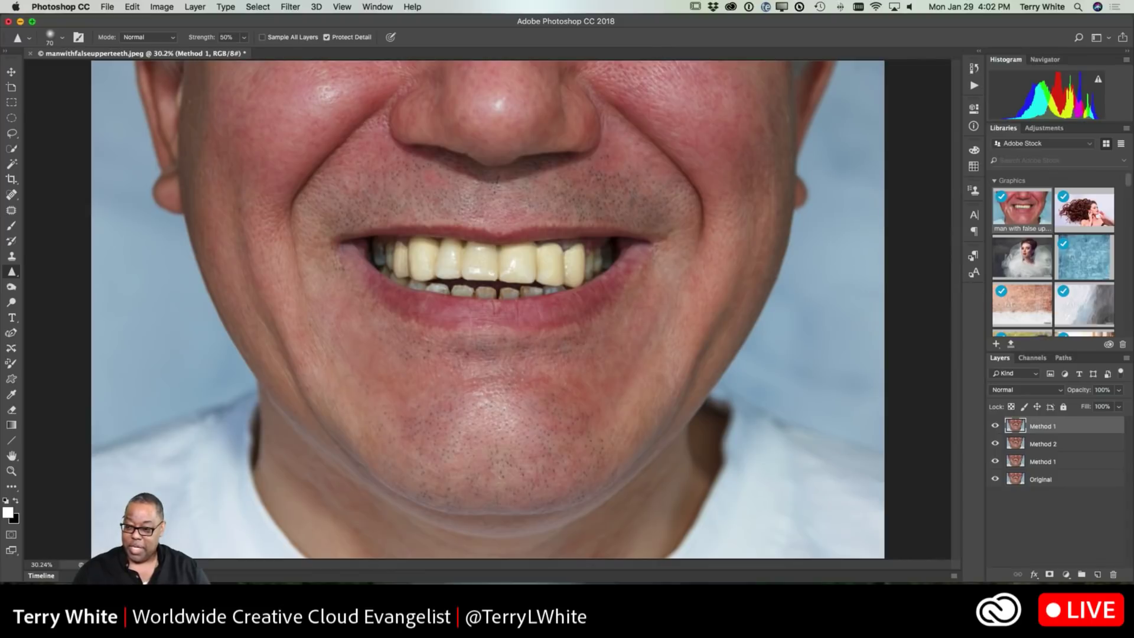
Step: Rename the lower Method 1 layer, directly above Original, as Method 3
{"action": "double_click", "coordinate": [1057, 461]}
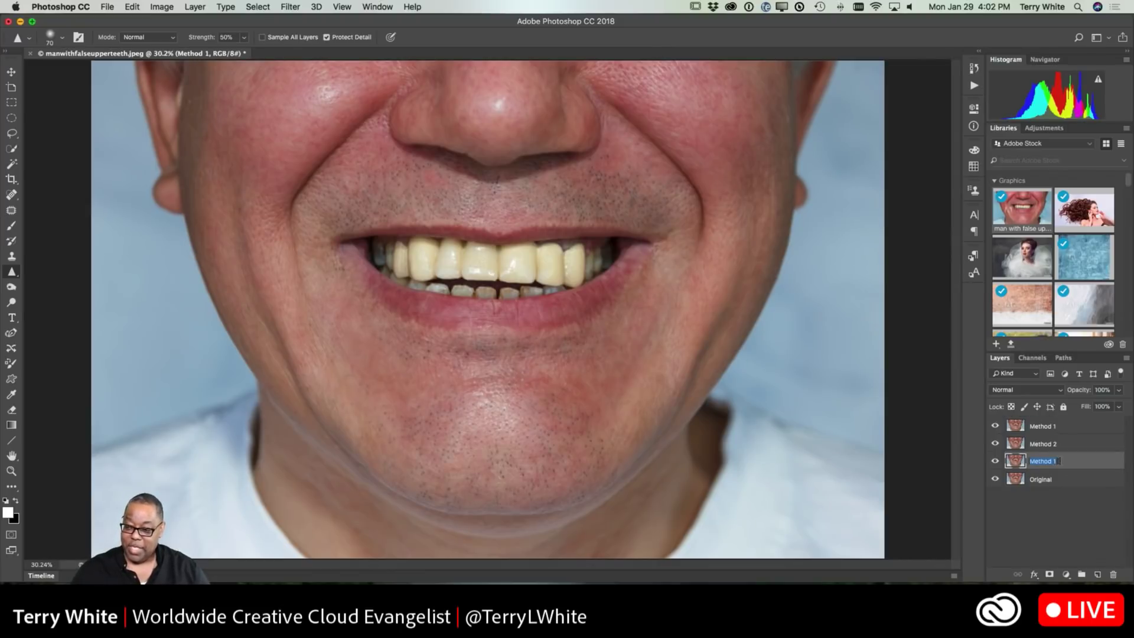
{"action": "left_click", "coordinate": [1059, 460]}
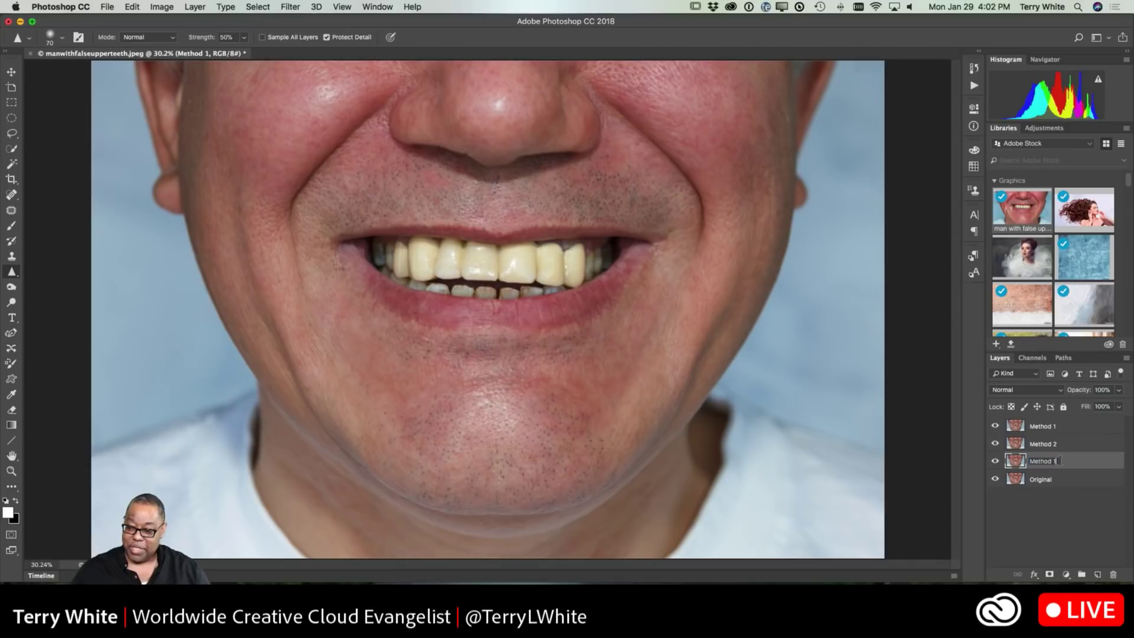
{"action": "type", "text": "3"}
{"action": "key", "text": "Return"}
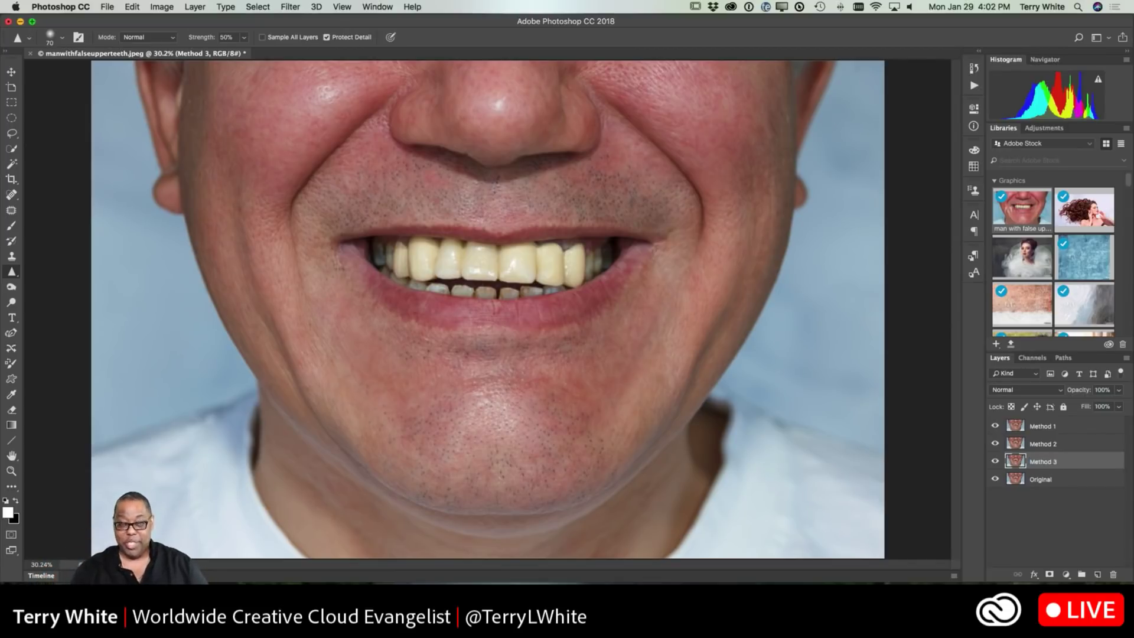
Step: Hide the Method 2, Method 3 and Original layers and make Method 1 the active layer
{"action": "left_click", "coordinate": [1031, 528]}
{"action": "left_click", "coordinate": [995, 445]}
{"action": "left_click", "coordinate": [995, 461]}
{"action": "left_click", "coordinate": [995, 478]}
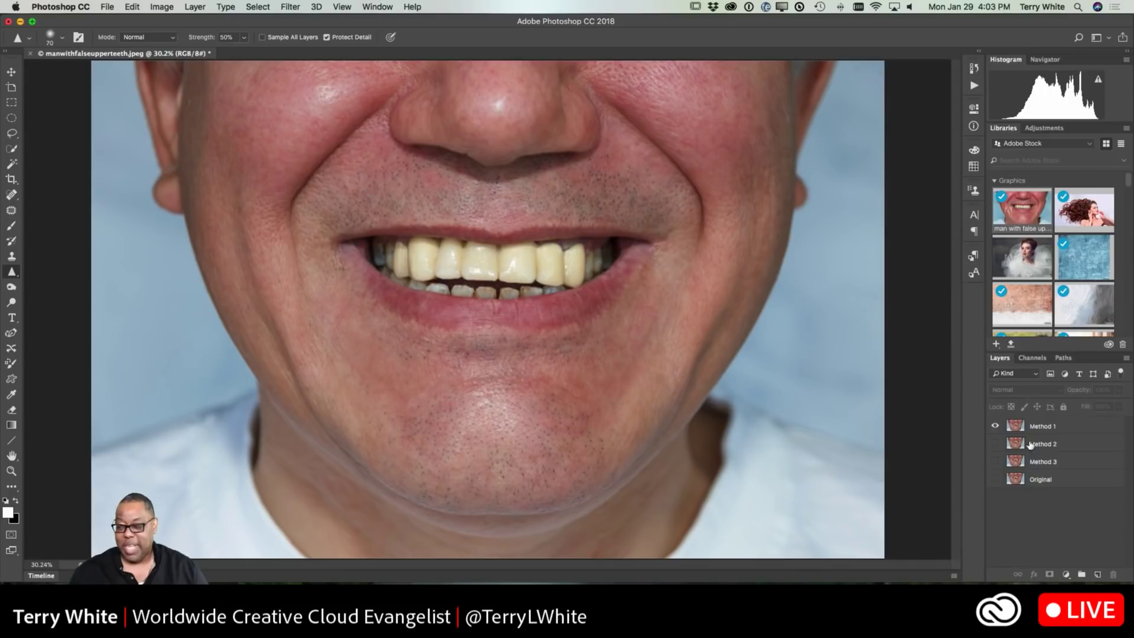
{"action": "left_click", "coordinate": [1040, 427]}
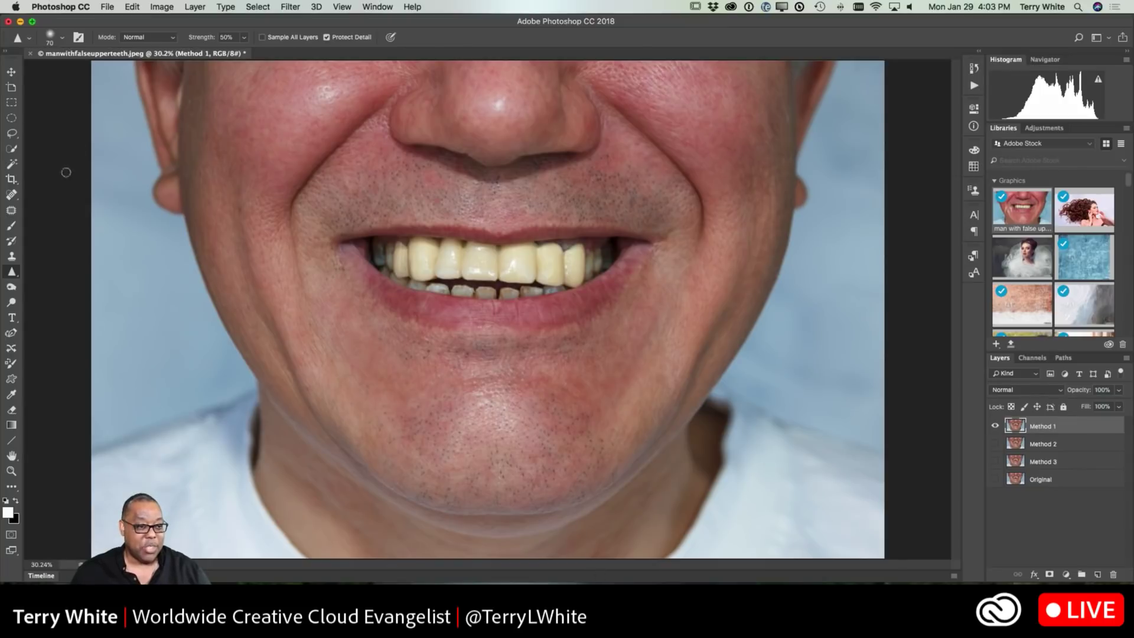
Step: Select the upper and lower teeth with the Quick Selection tool, subtracting the excess area at the corner of the mouth
{"action": "left_click", "coordinate": [12, 149]}
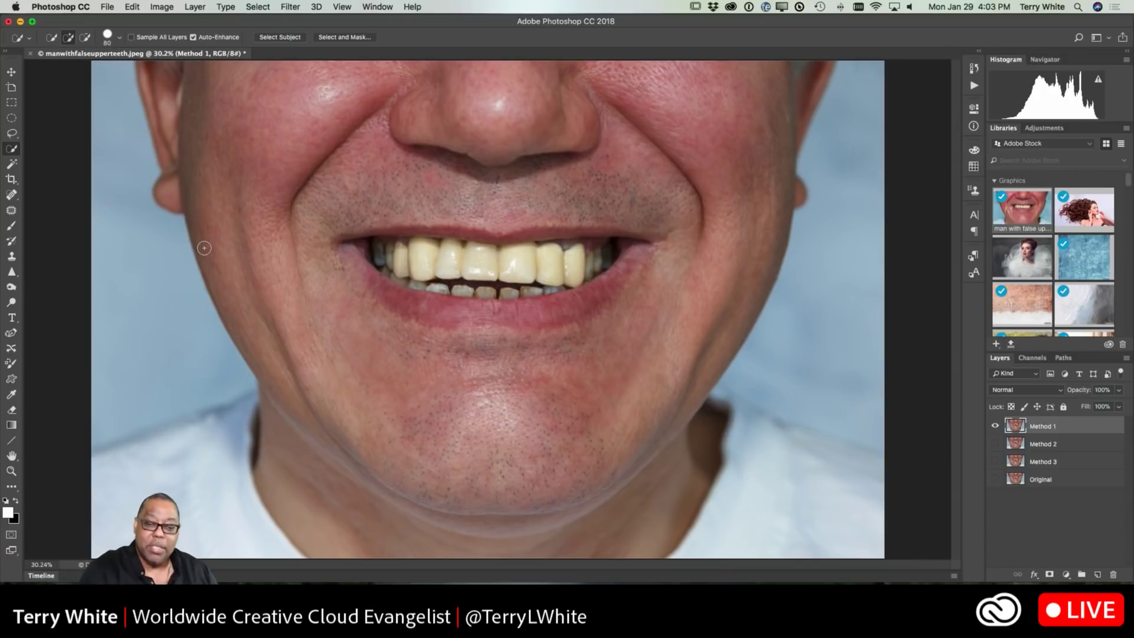
{"action": "mouse_move", "coordinate": [423, 254]}
{"action": "left_mouse_down"}
{"action": "mouse_move", "coordinate": [565, 260]}
{"action": "mouse_move", "coordinate": [589, 263]}
{"action": "mouse_move", "coordinate": [583, 272]}
{"action": "mouse_move", "coordinate": [601, 257]}
{"action": "left_mouse_up"}
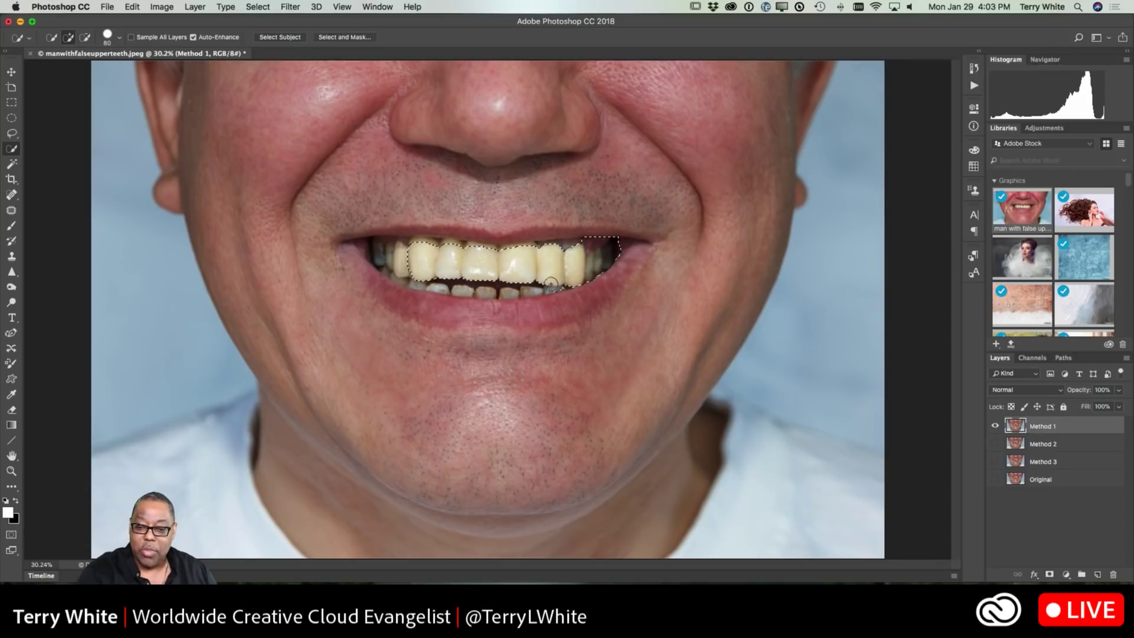
{"action": "left_click_drag", "start_coordinate": [499, 293], "coordinate": [437, 286]}
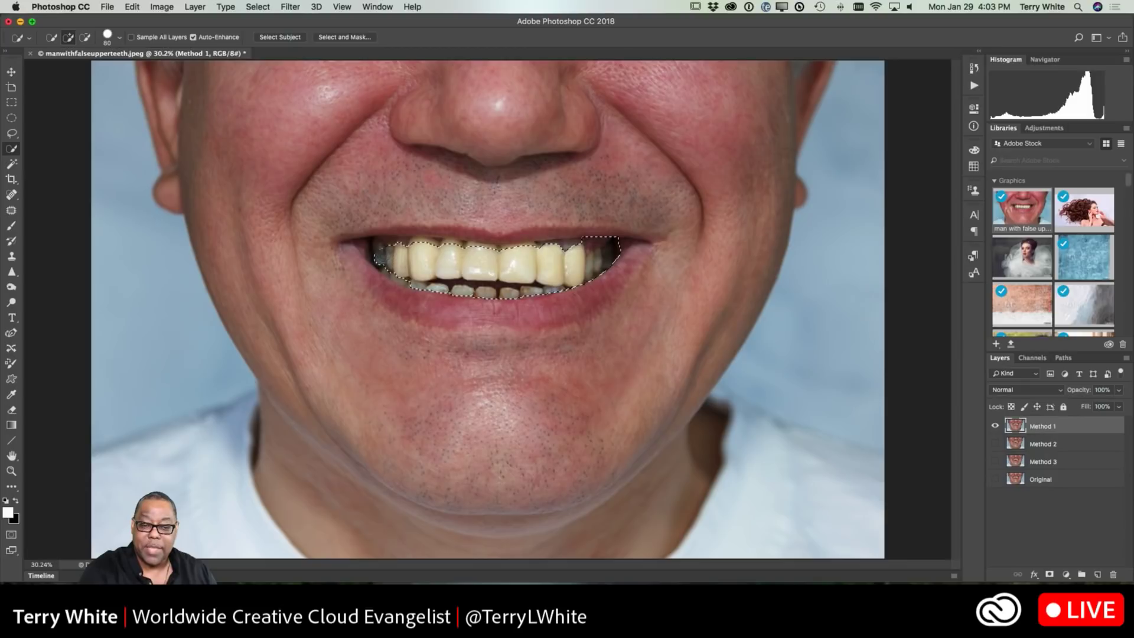
{"action": "left_click_drag", "start_coordinate": [388, 260], "coordinate": [388, 269]}
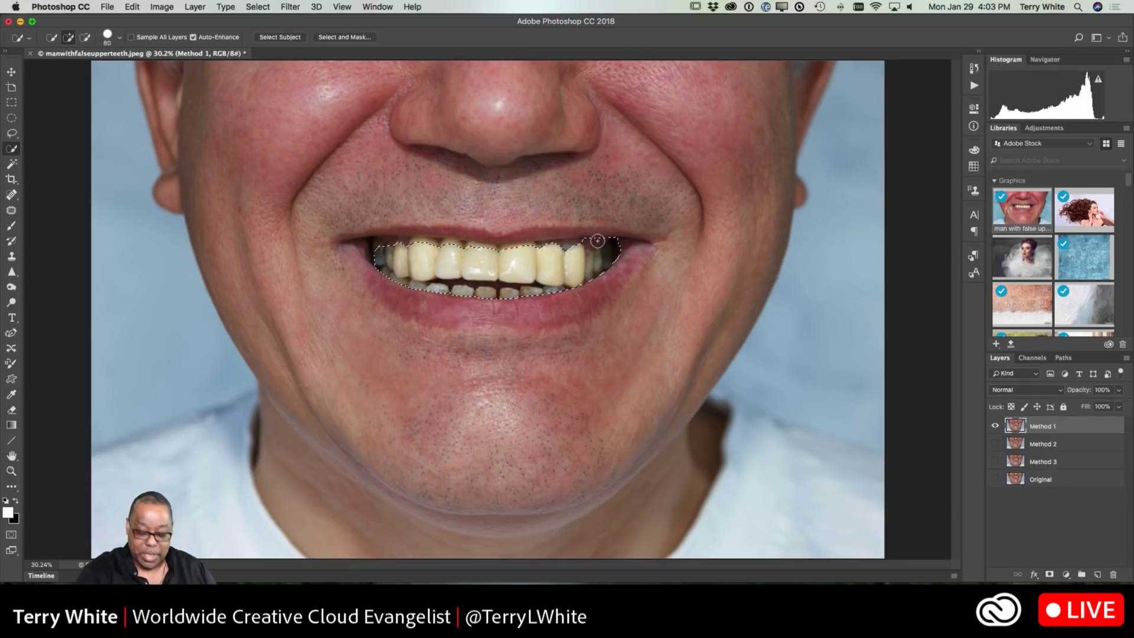
{"action": "key", "text": "alt"}
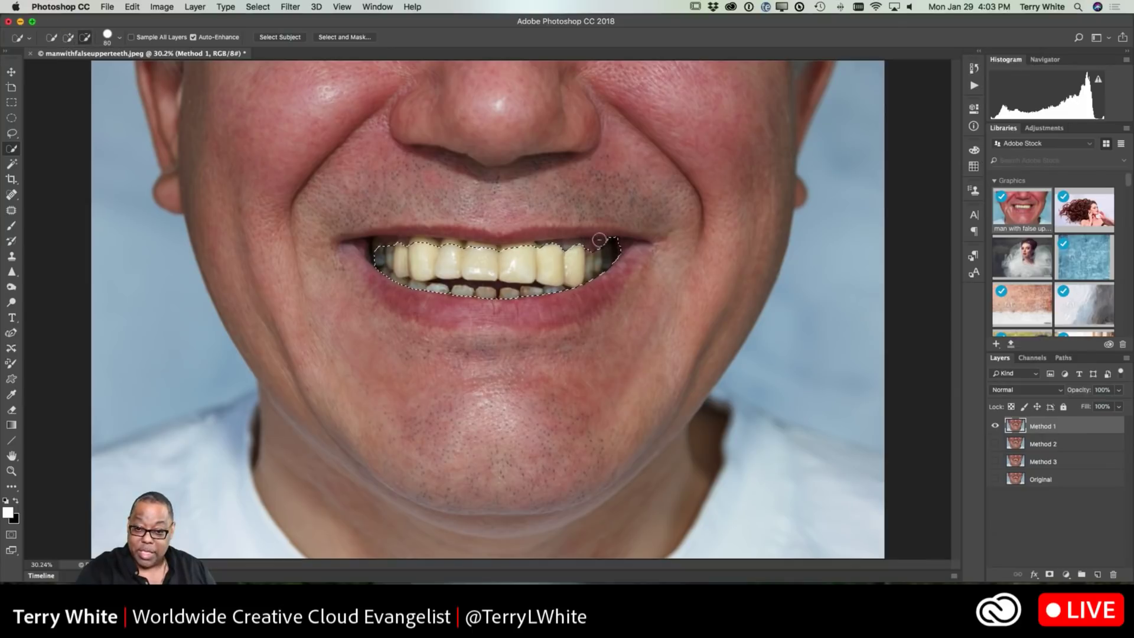
{"action": "left_click", "coordinate": [621, 242], "text": "alt"}
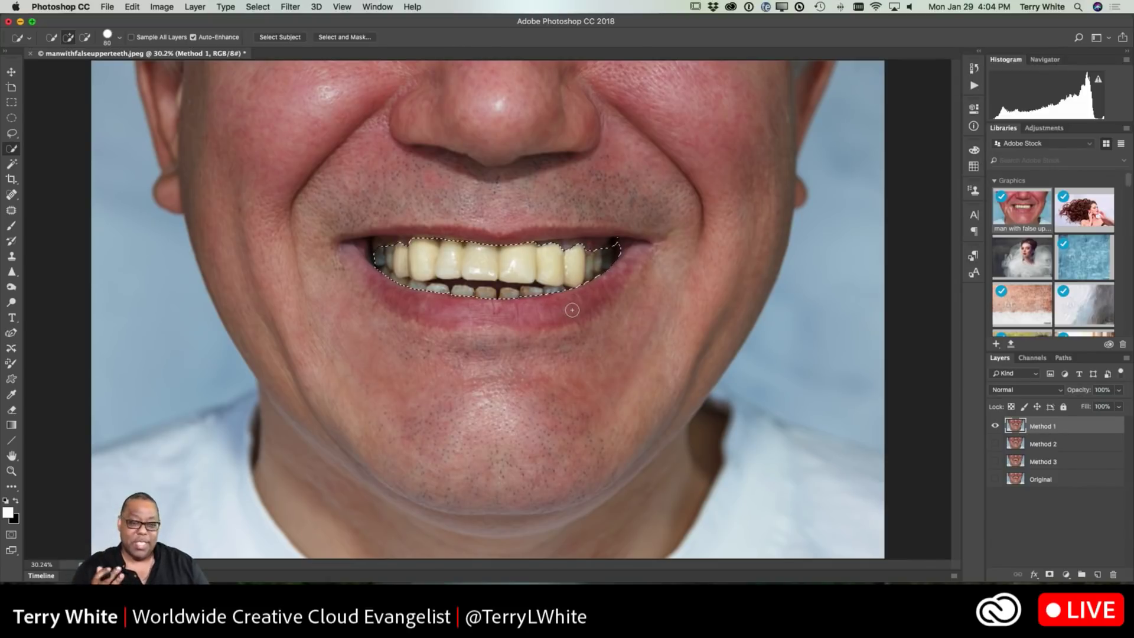
{"action": "key", "text": "alt"}
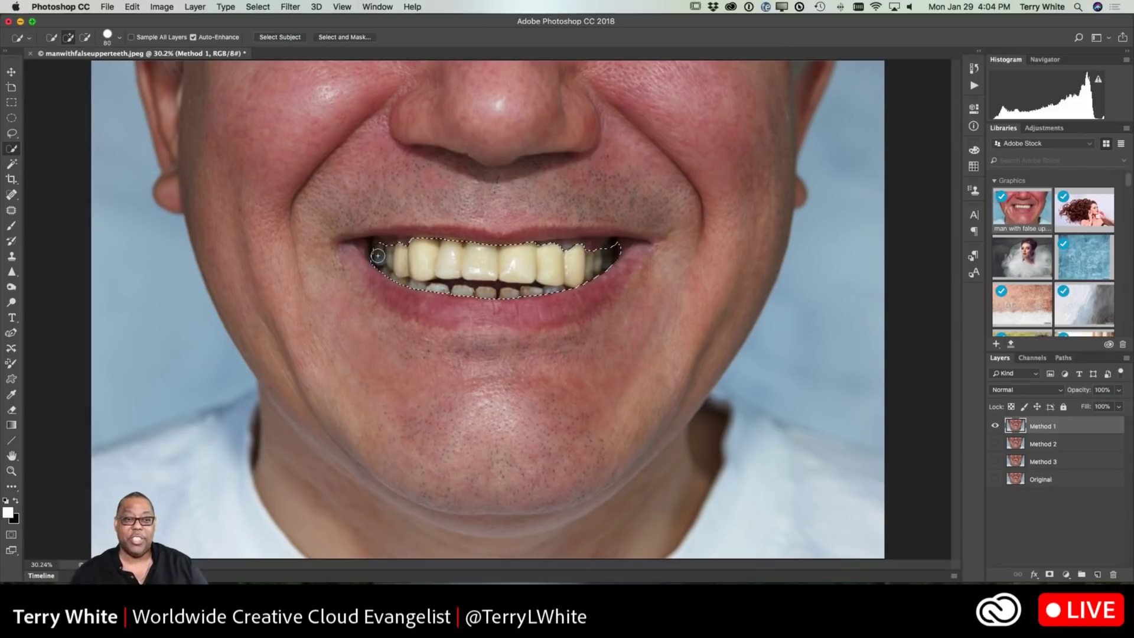
Step: Apply the Camera Raw Filter to the selected teeth with Temperature set to -27
{"action": "left_click", "coordinate": [291, 7]}
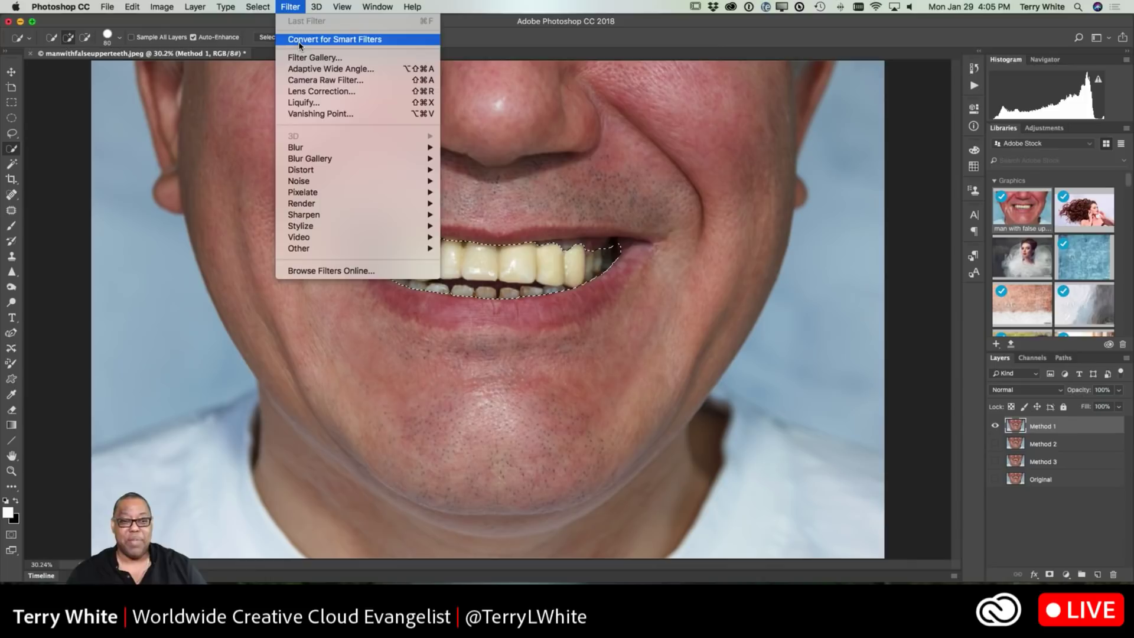
{"action": "left_click", "coordinate": [306, 83]}
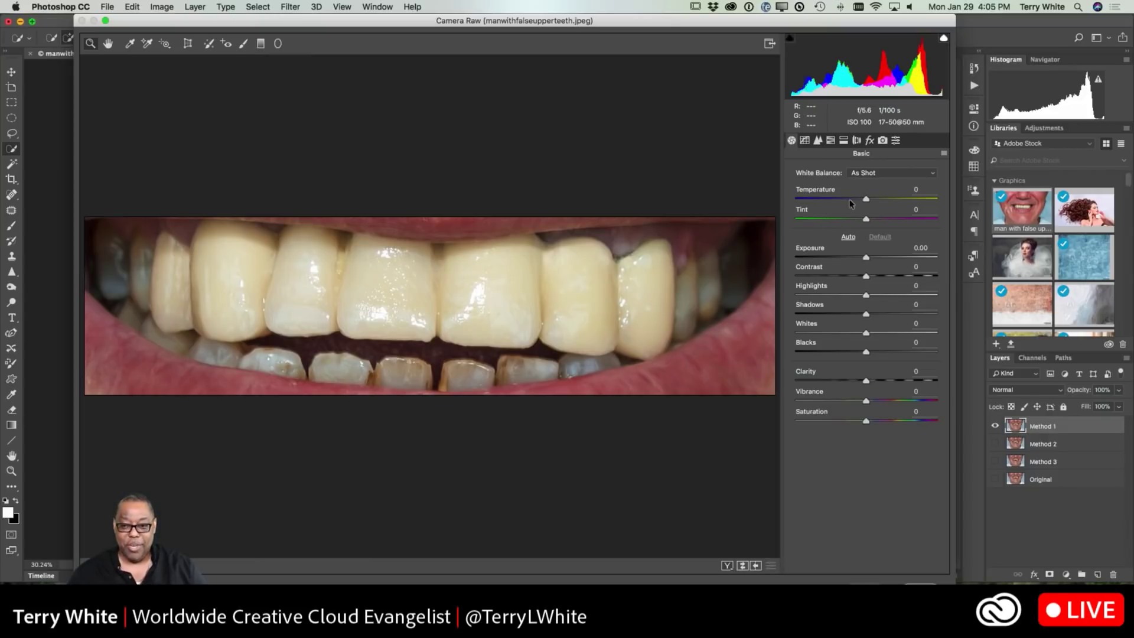
{"action": "mouse_move", "coordinate": [866, 199]}
{"action": "left_mouse_down"}
{"action": "mouse_move", "coordinate": [879, 201]}
{"action": "mouse_move", "coordinate": [837, 202]}
{"action": "mouse_move", "coordinate": [852, 200]}
{"action": "left_mouse_up"}
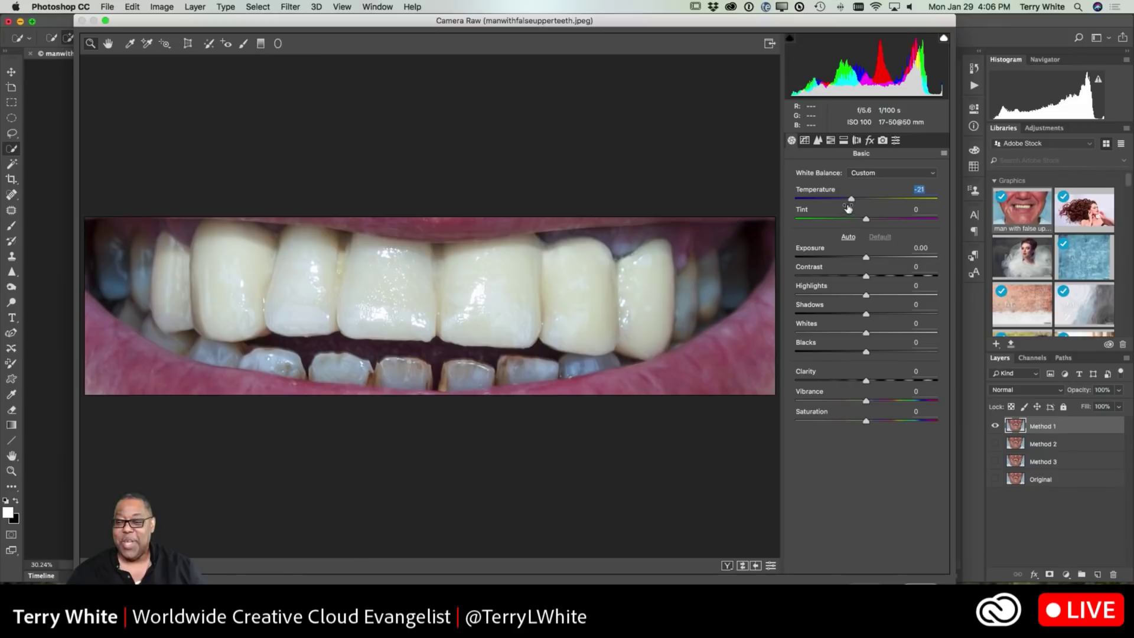
{"action": "left_click_drag", "start_coordinate": [851, 203], "coordinate": [847, 204]}
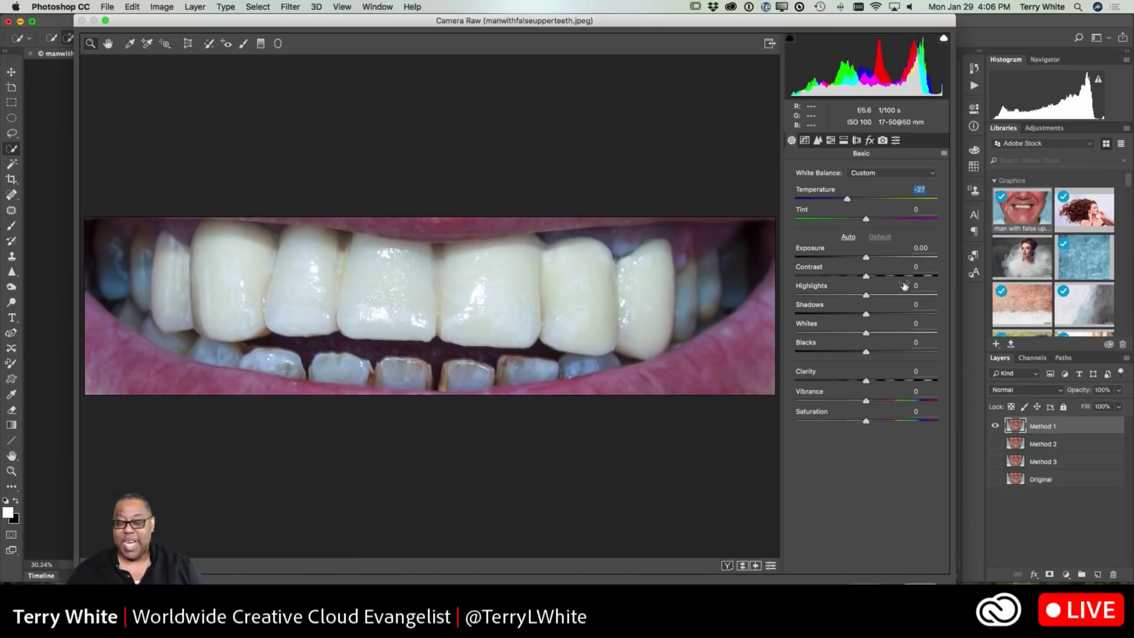
{"action": "left_click", "coordinate": [920, 588]}
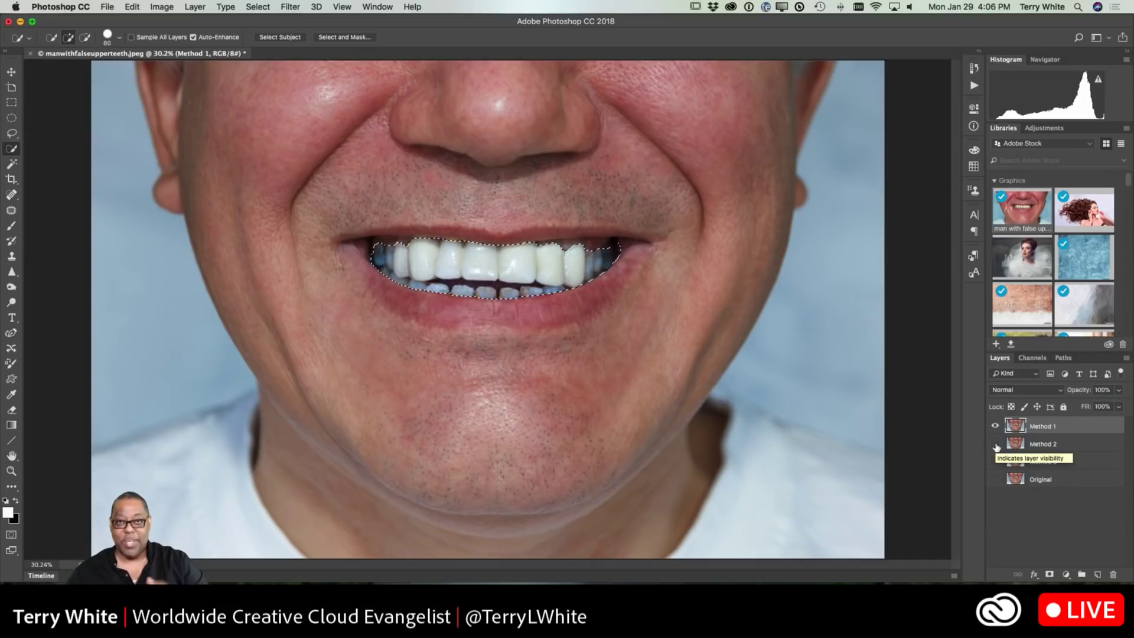
Step: Show the Original layer and toggle the Method 1 layer's visibility to compare the teeth before and after whitening
{"action": "left_click", "coordinate": [995, 426]}
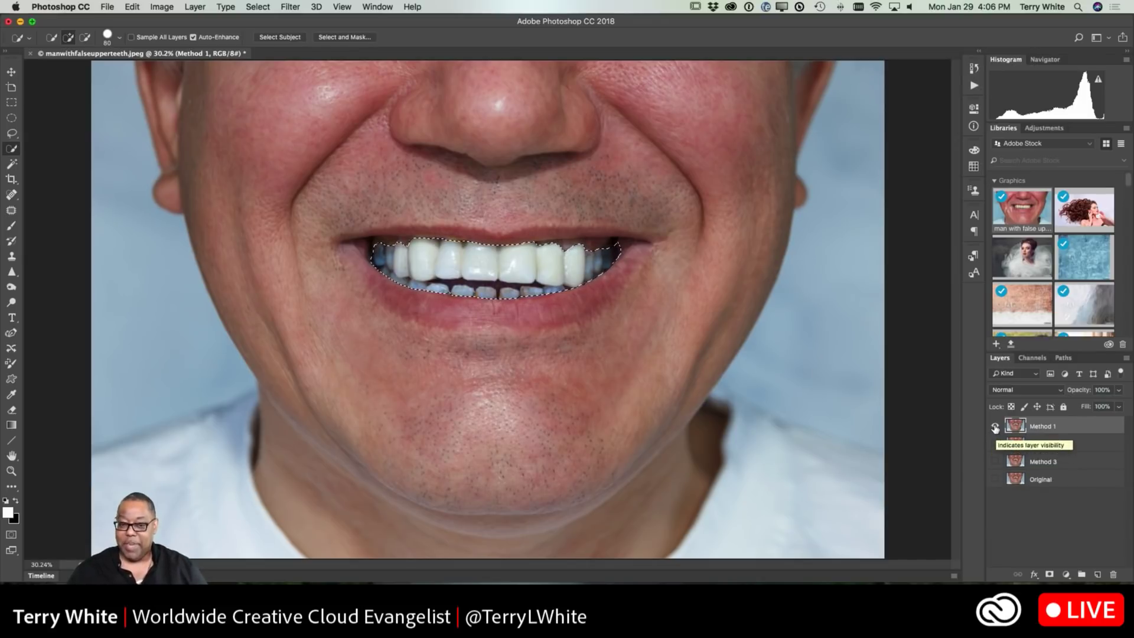
{"action": "left_click", "coordinate": [996, 479]}
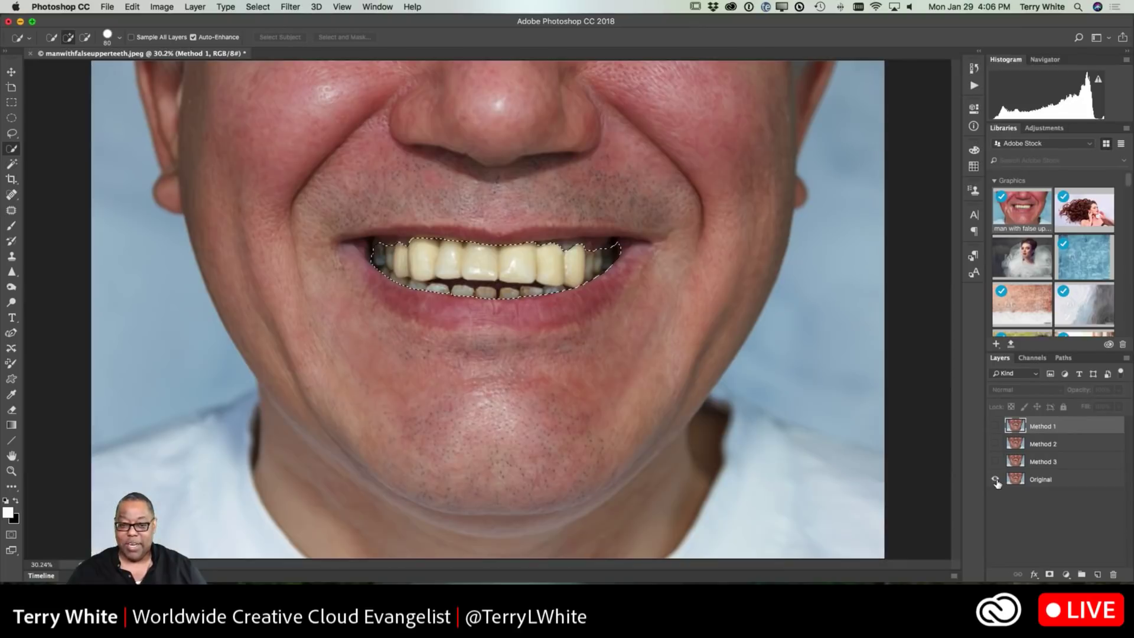
{"action": "left_click", "coordinate": [996, 426]}
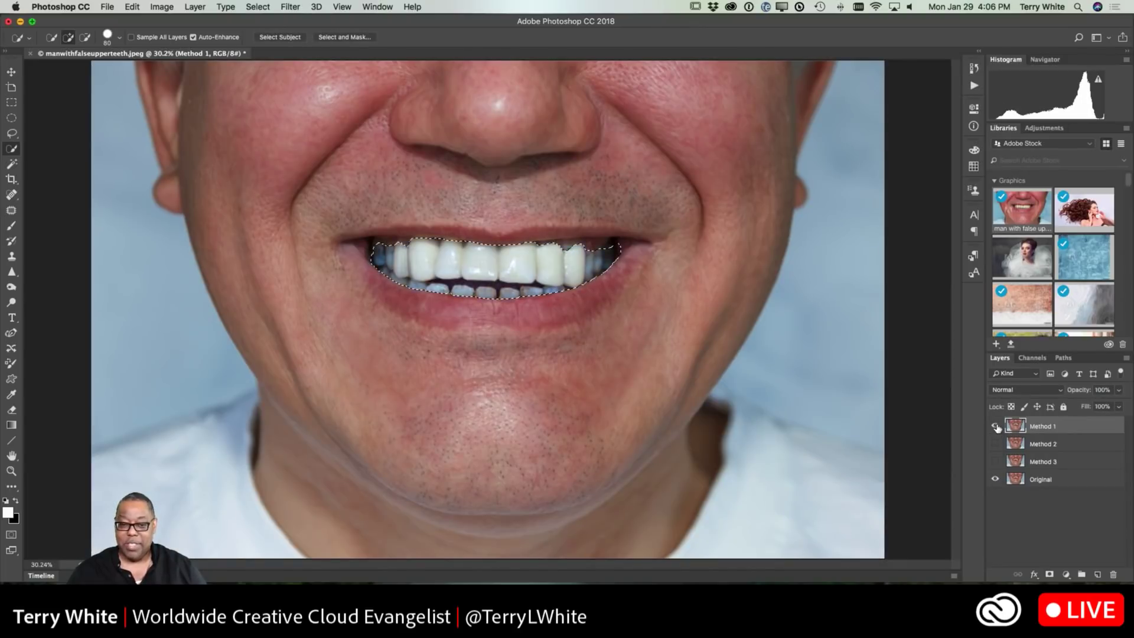
{"action": "left_click", "coordinate": [996, 426]}
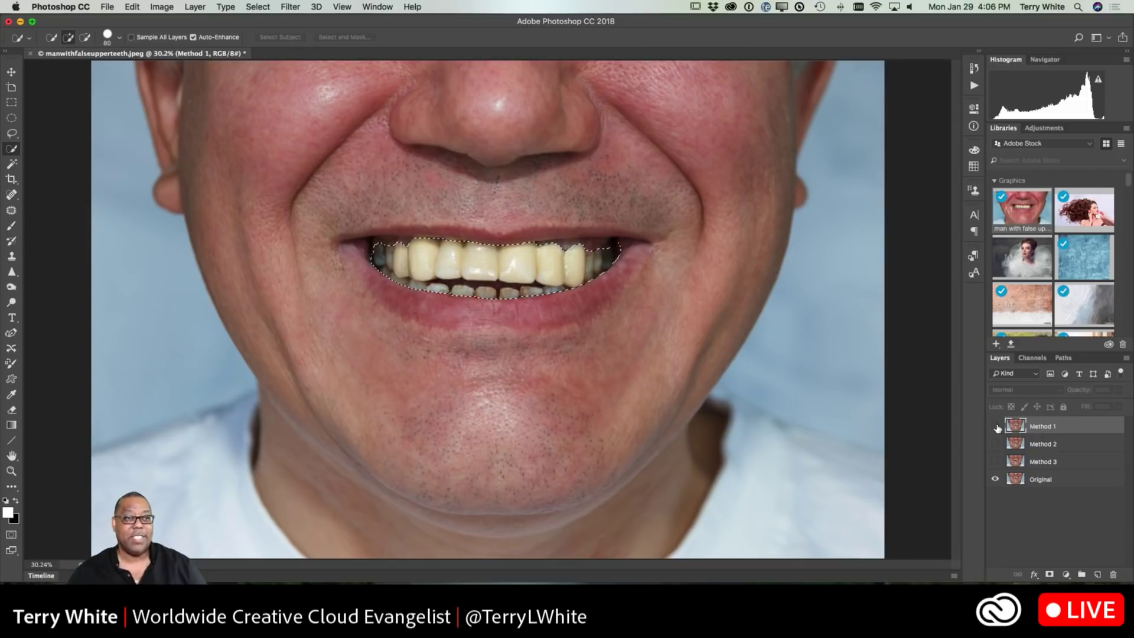
Step: Switch the Method 1 layer off and on again to recheck its whitened teeth against the original
{"action": "left_click", "coordinate": [996, 426]}
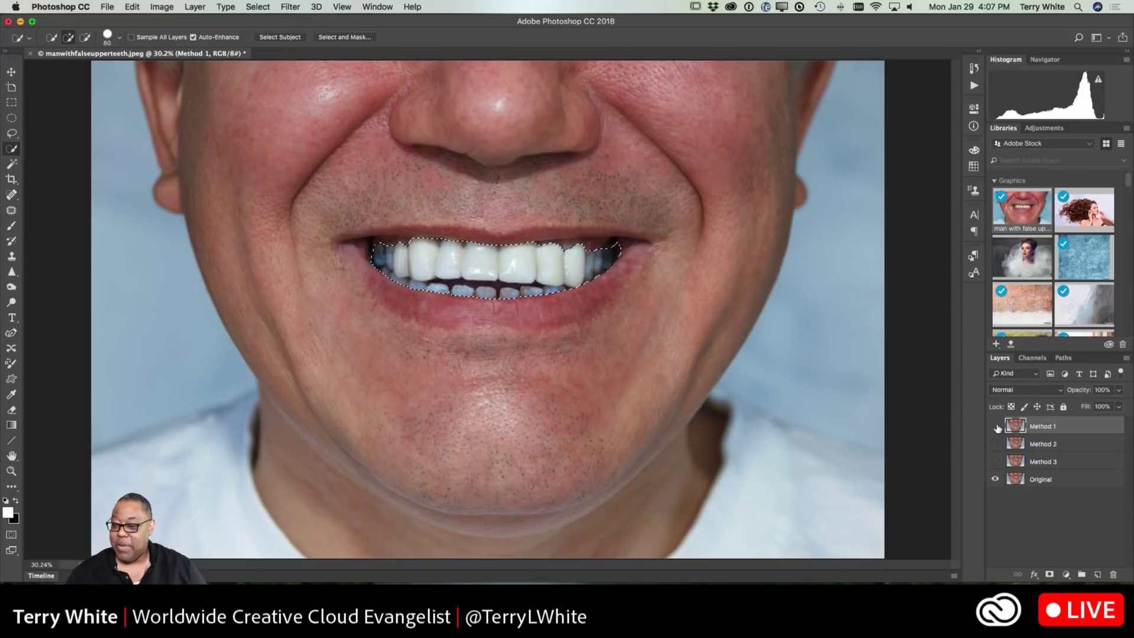
{"action": "left_click", "coordinate": [995, 426]}
{"action": "left_click", "coordinate": [996, 426]}
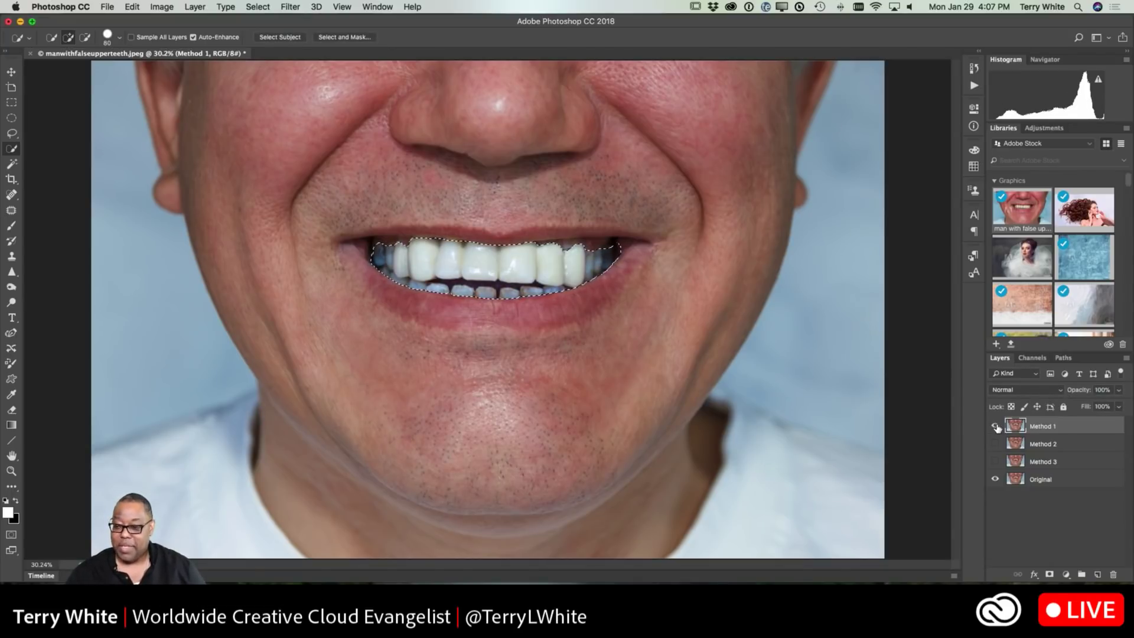
Step: Hide the Method 1 layer, then make Method 2 the active layer and show it together with the Original layer
{"action": "left_click", "coordinate": [996, 426]}
{"action": "left_click", "coordinate": [1013, 444]}
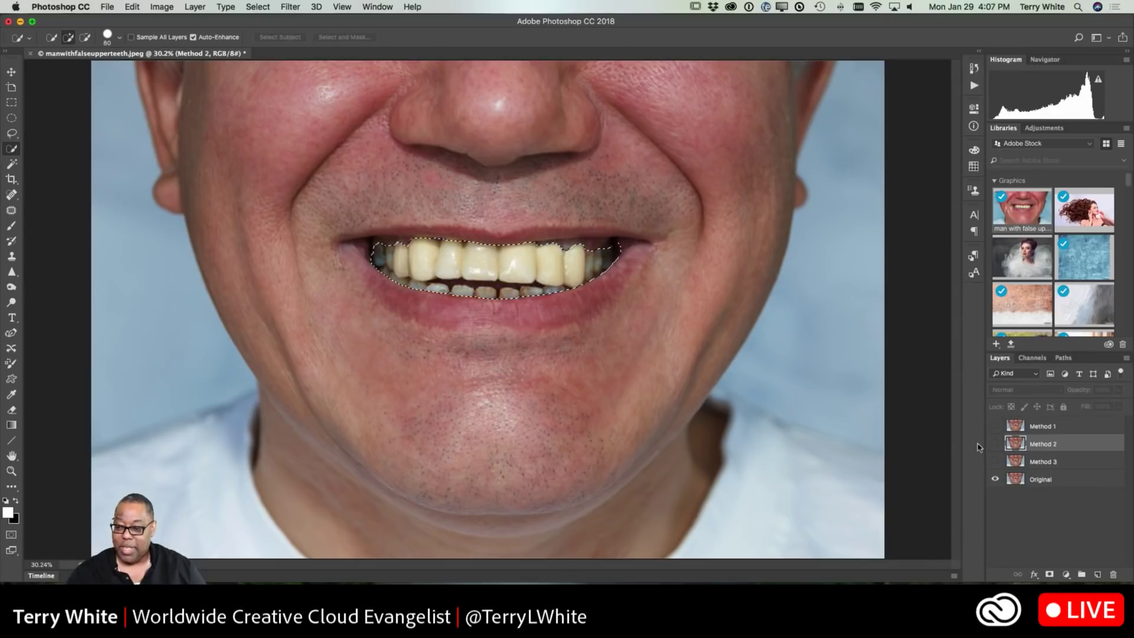
{"action": "left_click", "coordinate": [995, 444]}
{"action": "left_click", "coordinate": [994, 480]}
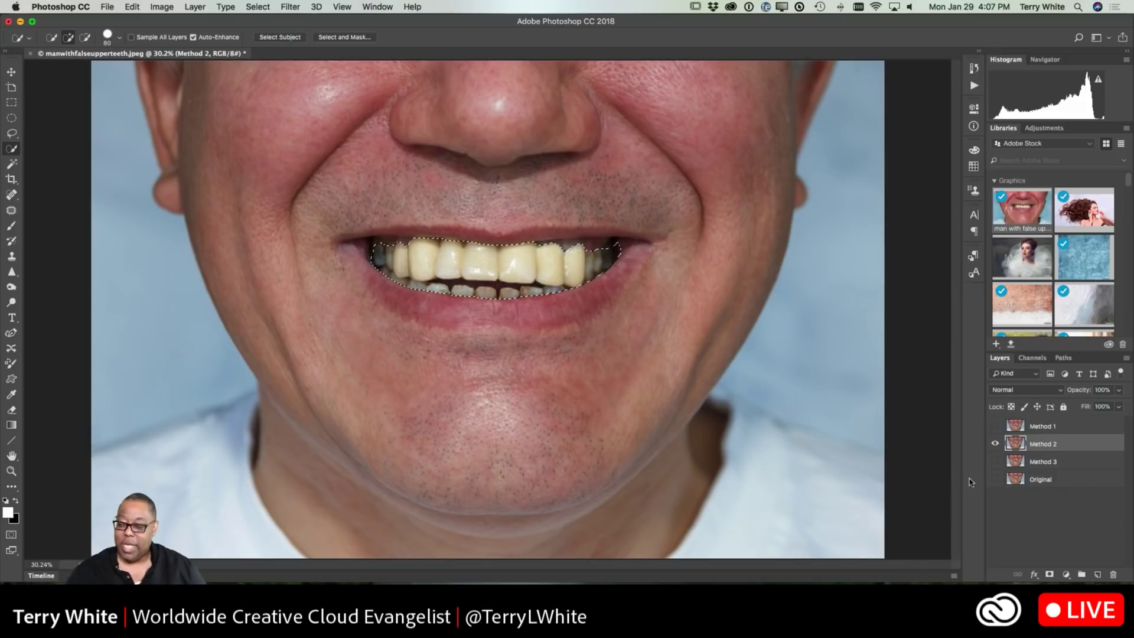
{"action": "left_click", "coordinate": [994, 479]}
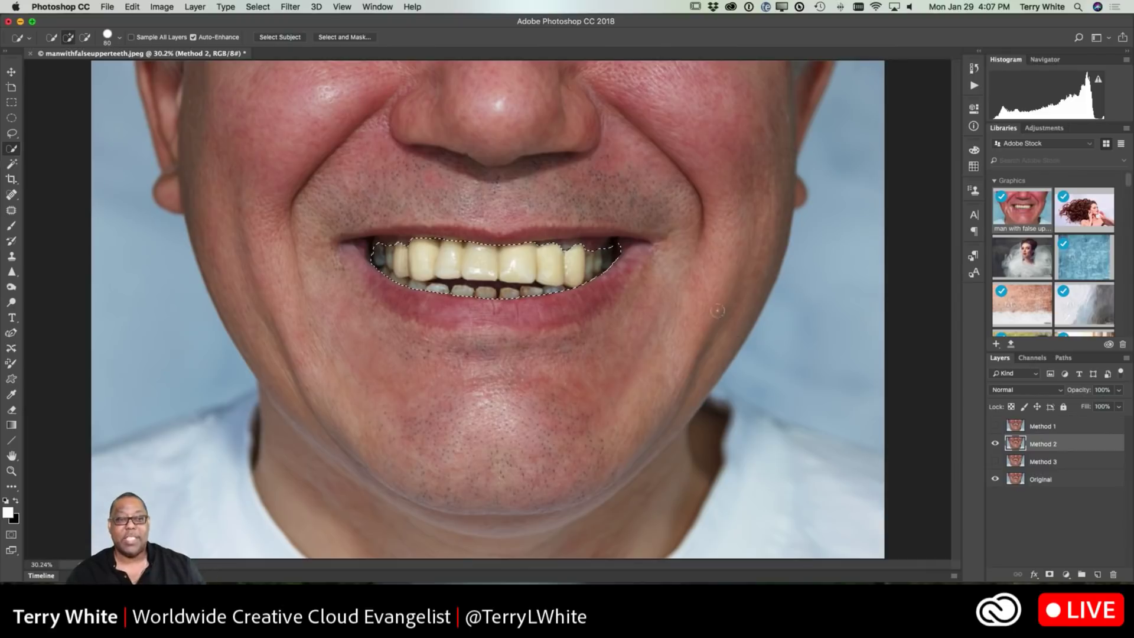
Step: Feather the teeth selection with a radius of 4 pixels
{"action": "left_click", "coordinate": [254, 7]}
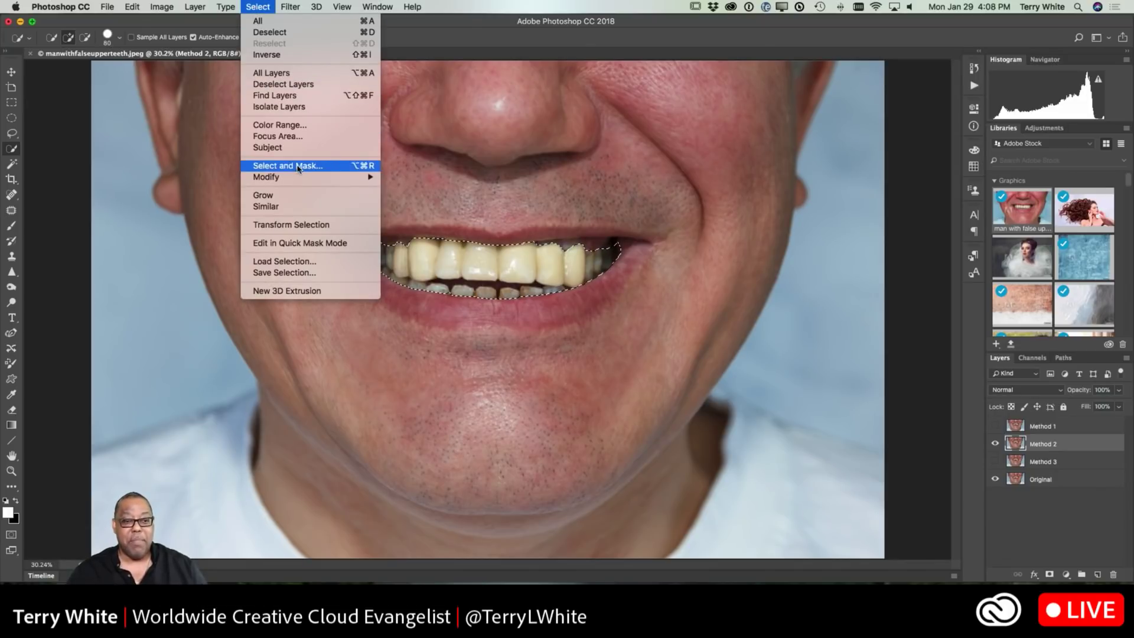
{"action": "mouse_move", "coordinate": [301, 177]}
{"action": "left_click", "coordinate": [421, 222]}
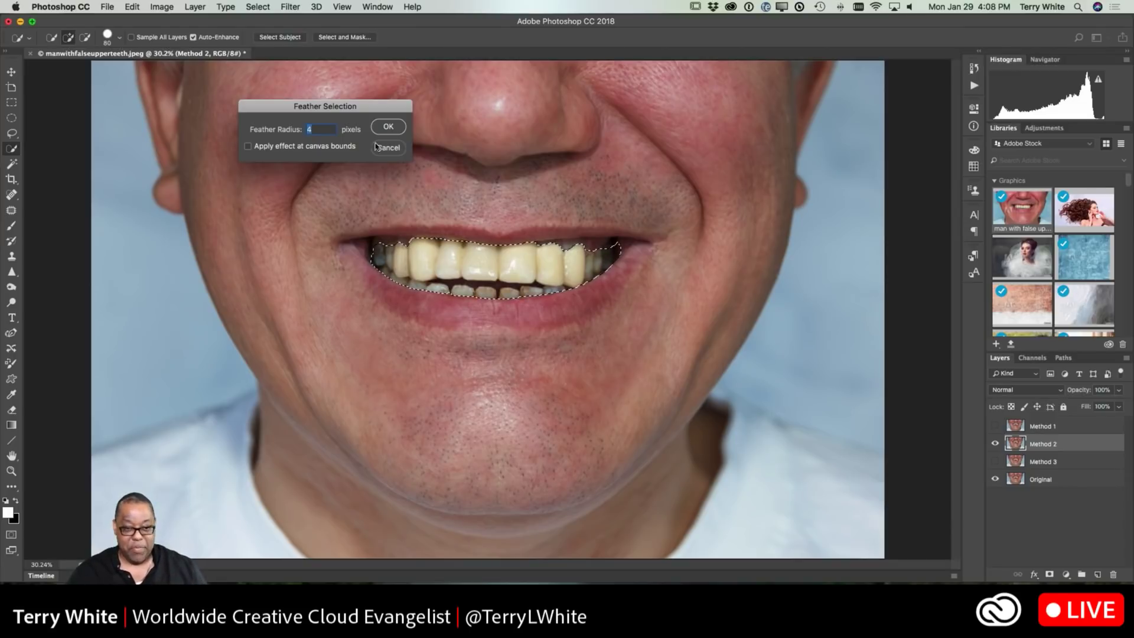
{"action": "left_click", "coordinate": [388, 129]}
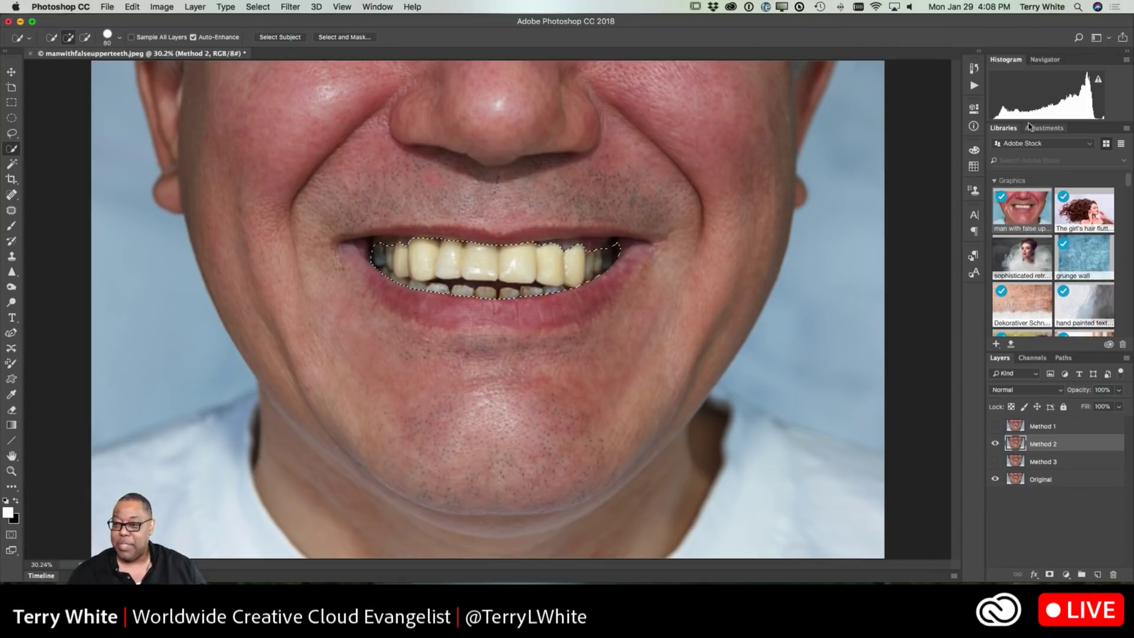
Step: Add a Hue/Saturation adjustment layer above Method 2 for the selected teeth and set the Yellows saturation to -74
{"action": "left_click", "coordinate": [1031, 128]}
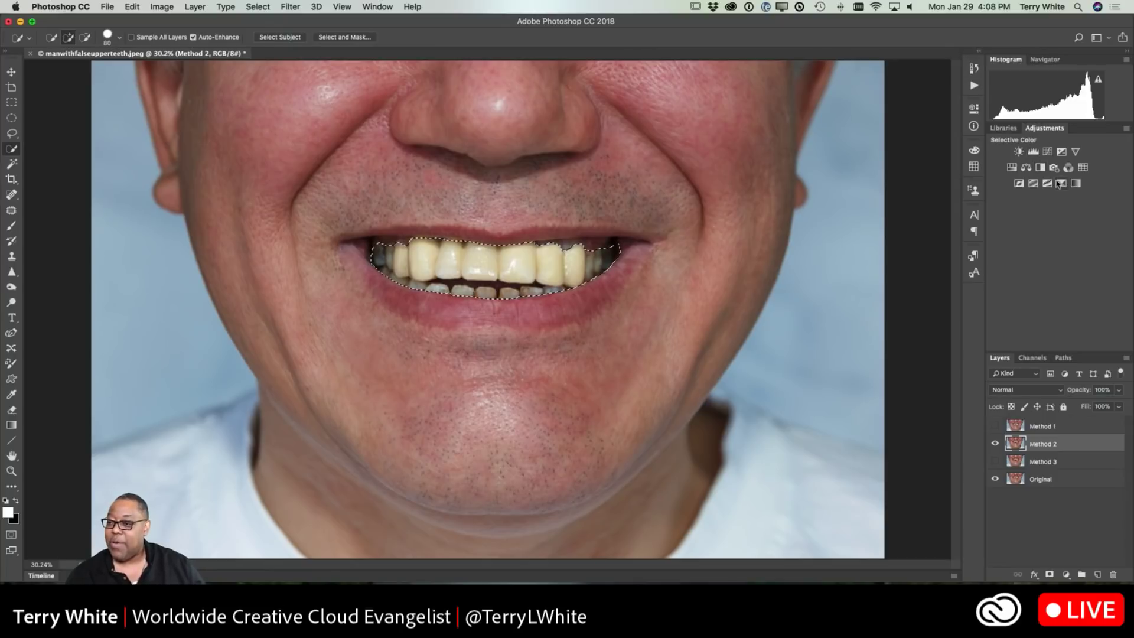
{"action": "left_click", "coordinate": [1011, 169]}
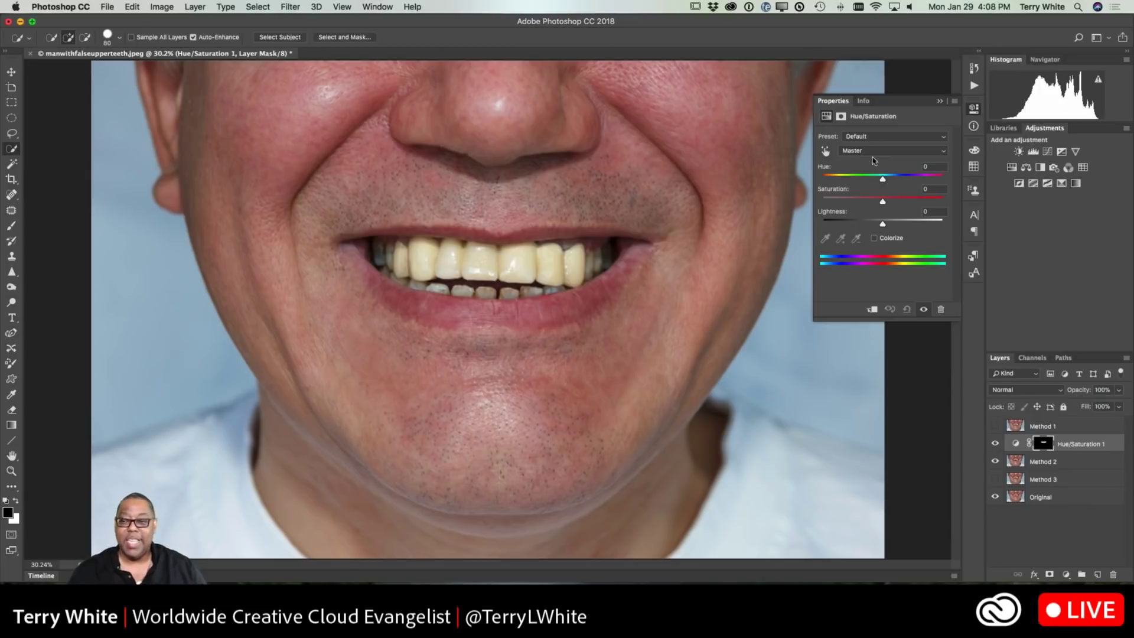
{"action": "left_click", "coordinate": [943, 155]}
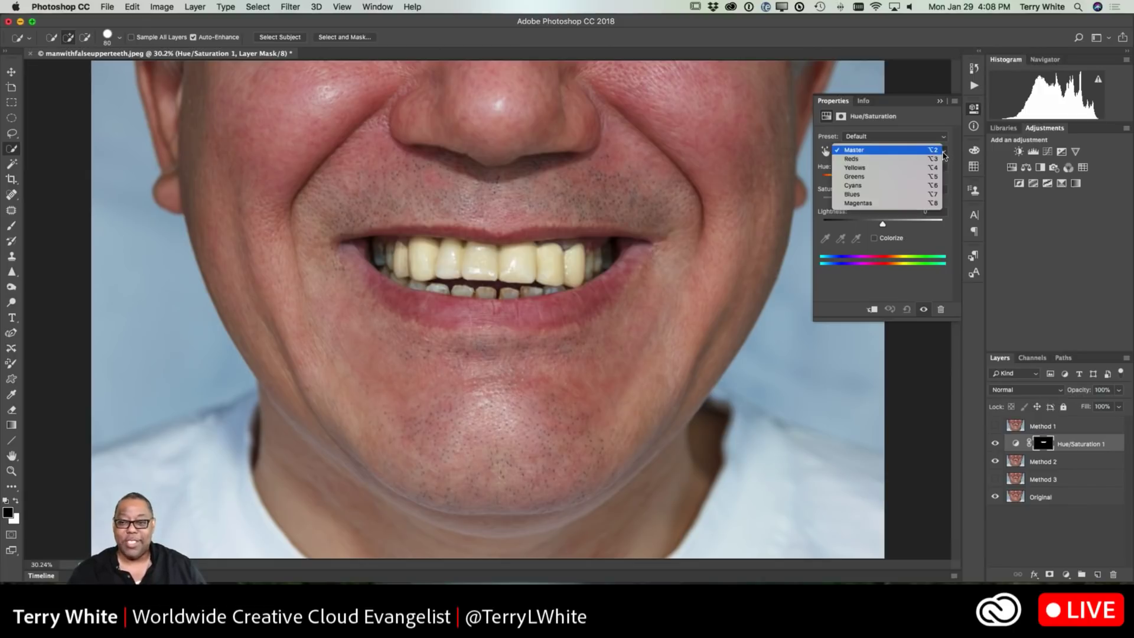
{"action": "left_click", "coordinate": [913, 170]}
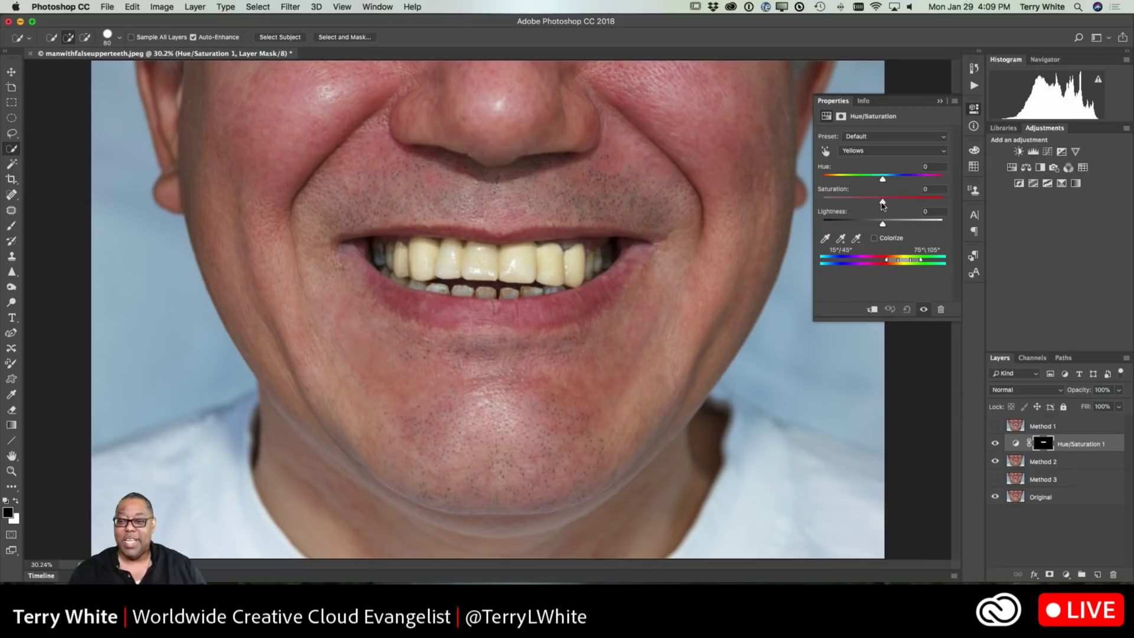
{"action": "left_click_drag", "start_coordinate": [882, 204], "coordinate": [835, 205]}
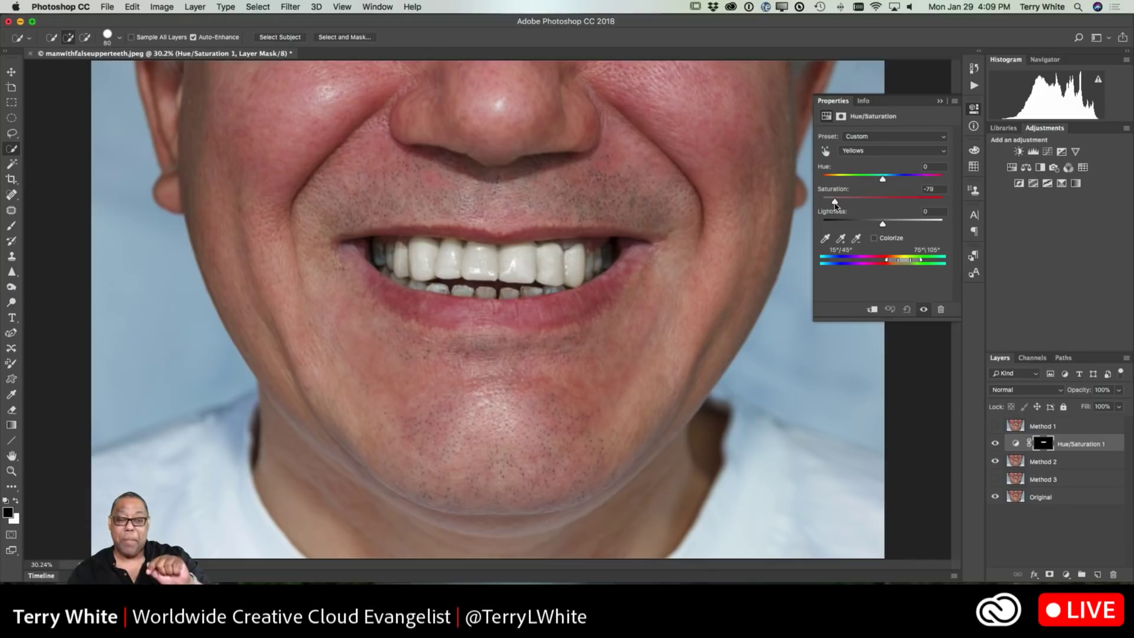
{"action": "mouse_move", "coordinate": [835, 205]}
{"action": "left_mouse_down"}
{"action": "mouse_move", "coordinate": [958, 206]}
{"action": "mouse_move", "coordinate": [839, 203]}
{"action": "left_mouse_up"}
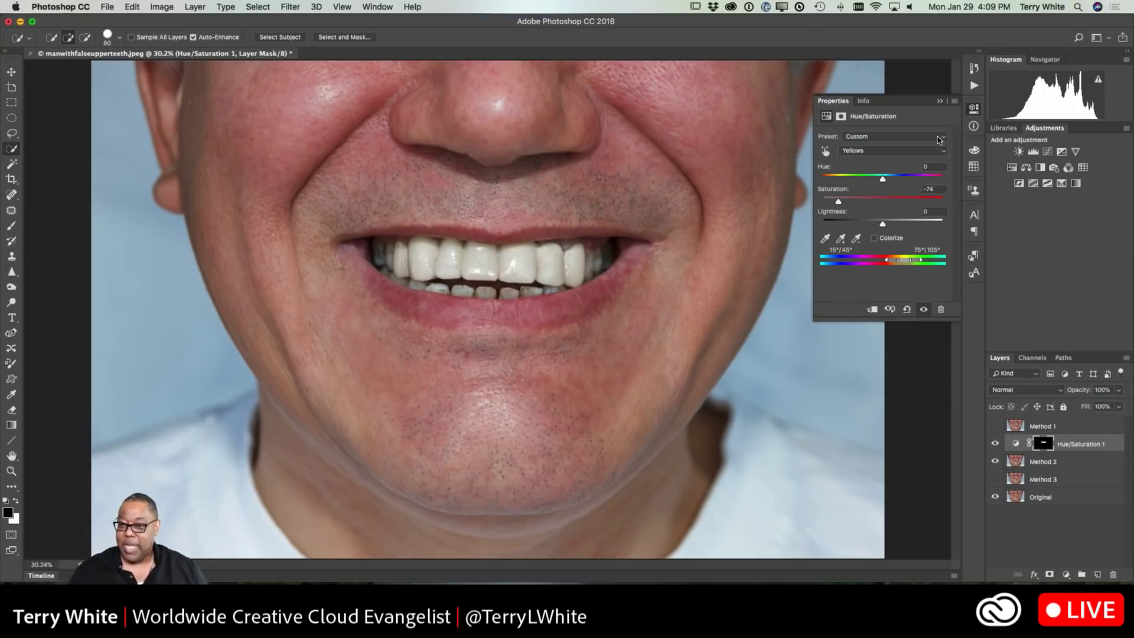
{"action": "left_click", "coordinate": [939, 102]}
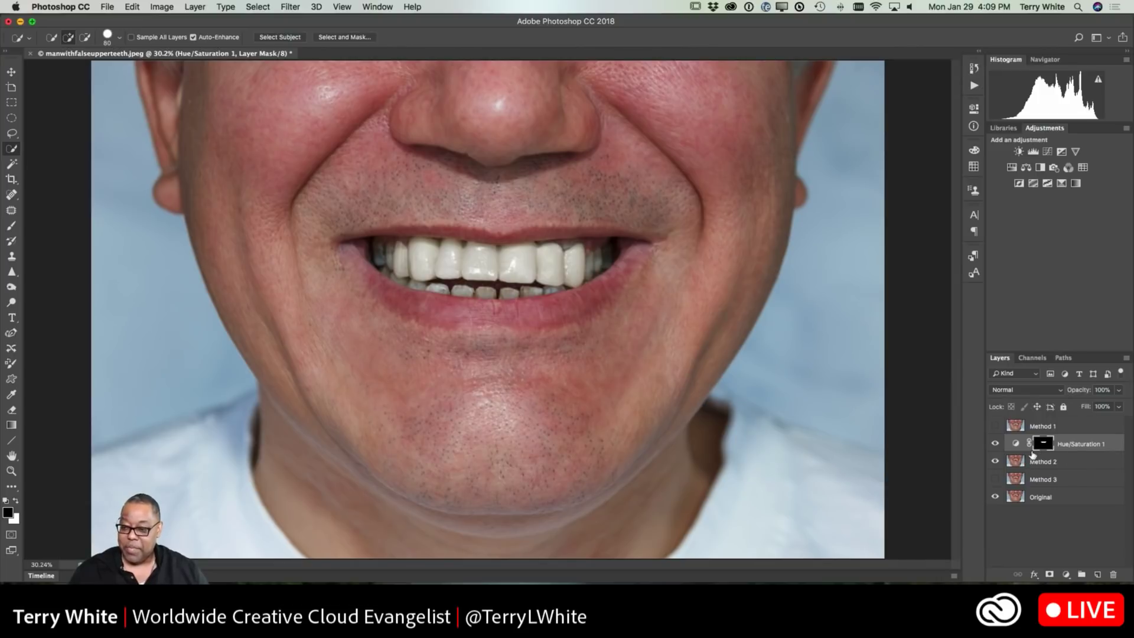
Step: Toggle the Hue/Saturation adjustment layer's visibility to compare the teeth with and without the yellow reduction
{"action": "left_click", "coordinate": [996, 477]}
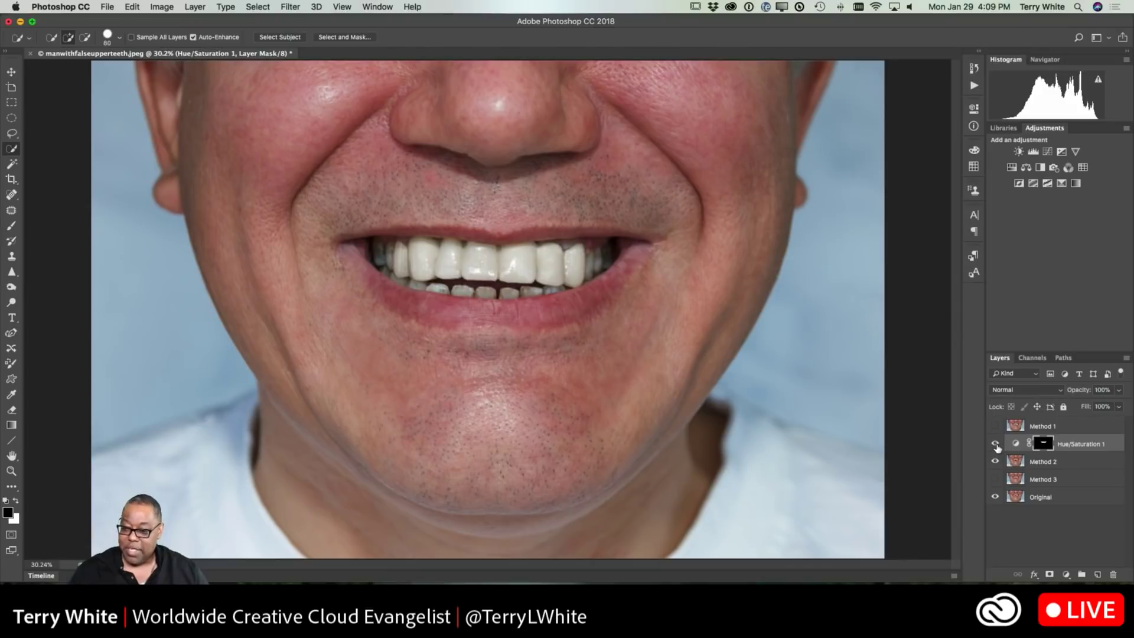
{"action": "left_click", "coordinate": [996, 444]}
{"action": "left_click", "coordinate": [995, 444]}
{"action": "left_click", "coordinate": [996, 444]}
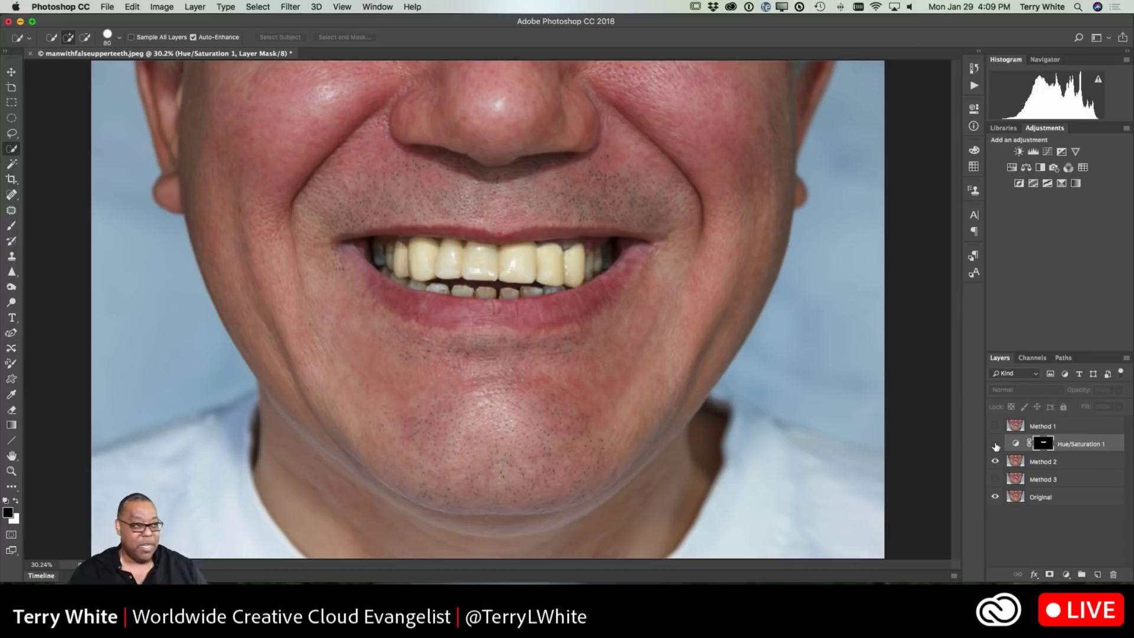
{"action": "left_click", "coordinate": [996, 444]}
{"action": "left_click", "coordinate": [996, 444]}
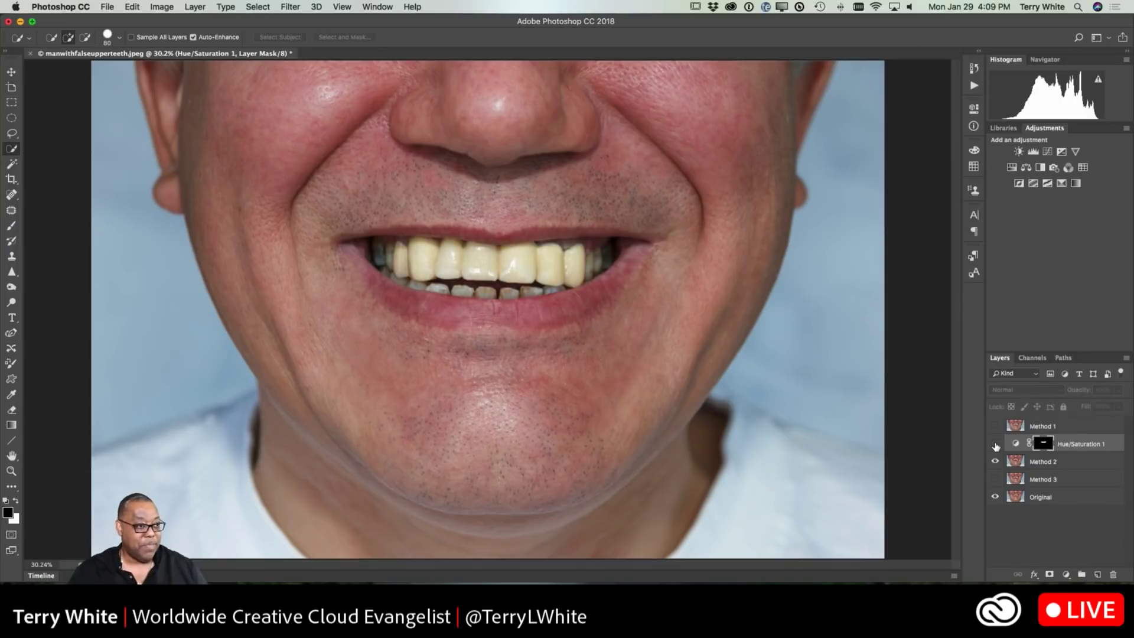
{"action": "left_click", "coordinate": [995, 444]}
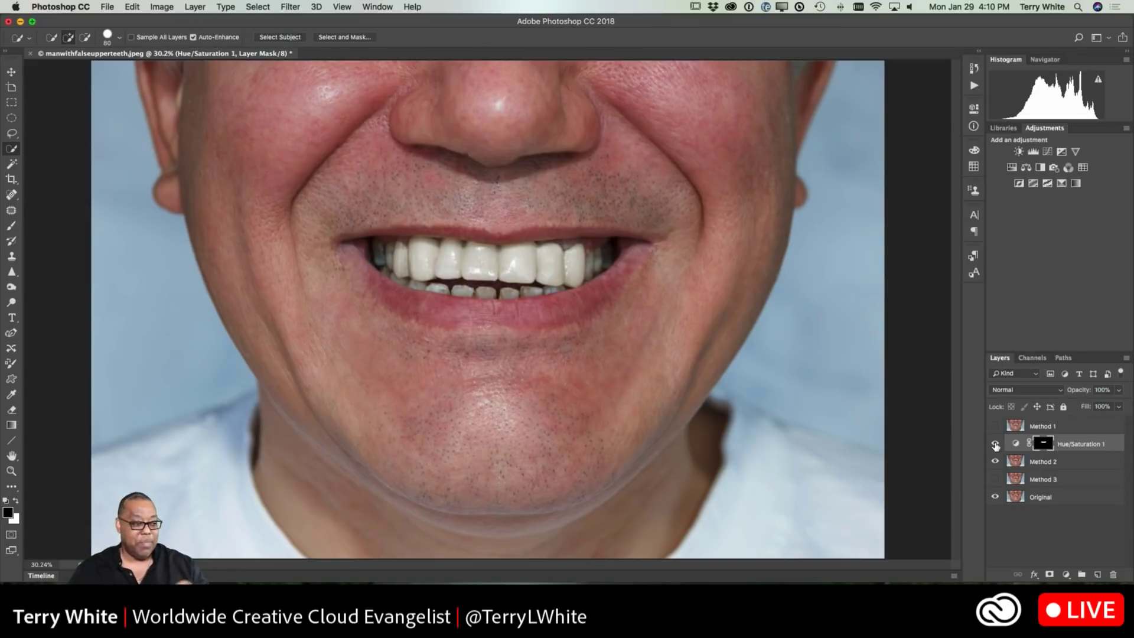
Step: Load the Hue/Saturation mask as a selection, hide that adjustment and Method 2, and show Method 3 as the active layer
{"action": "left_click", "coordinate": [1043, 443], "text": "super"}
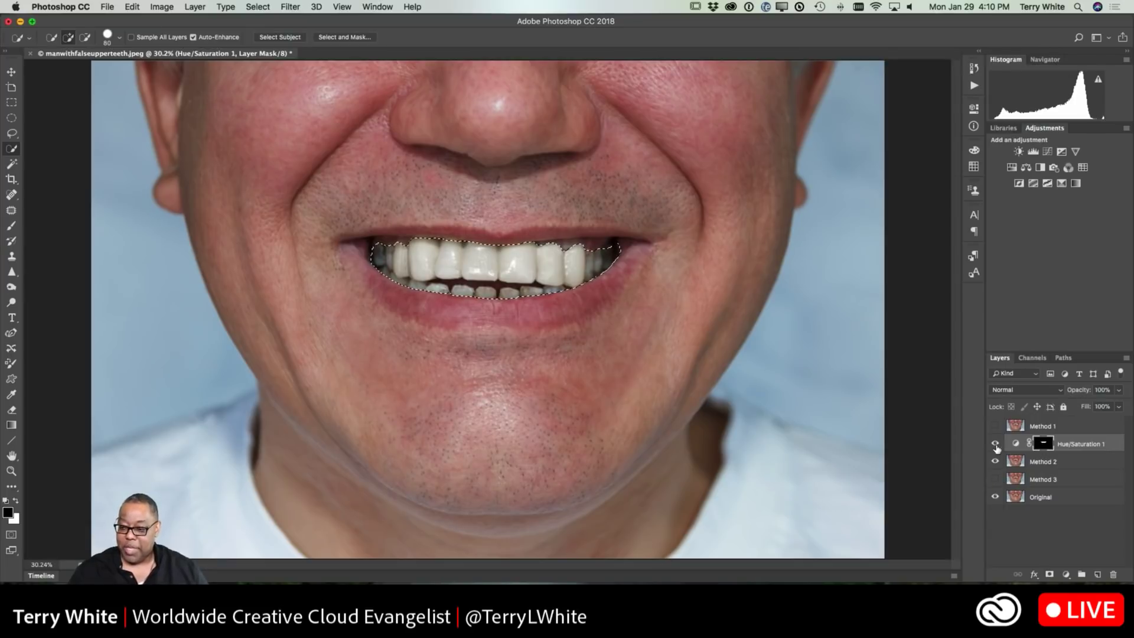
{"action": "left_click", "coordinate": [995, 478]}
{"action": "left_click_drag", "start_coordinate": [995, 445], "coordinate": [995, 463]}
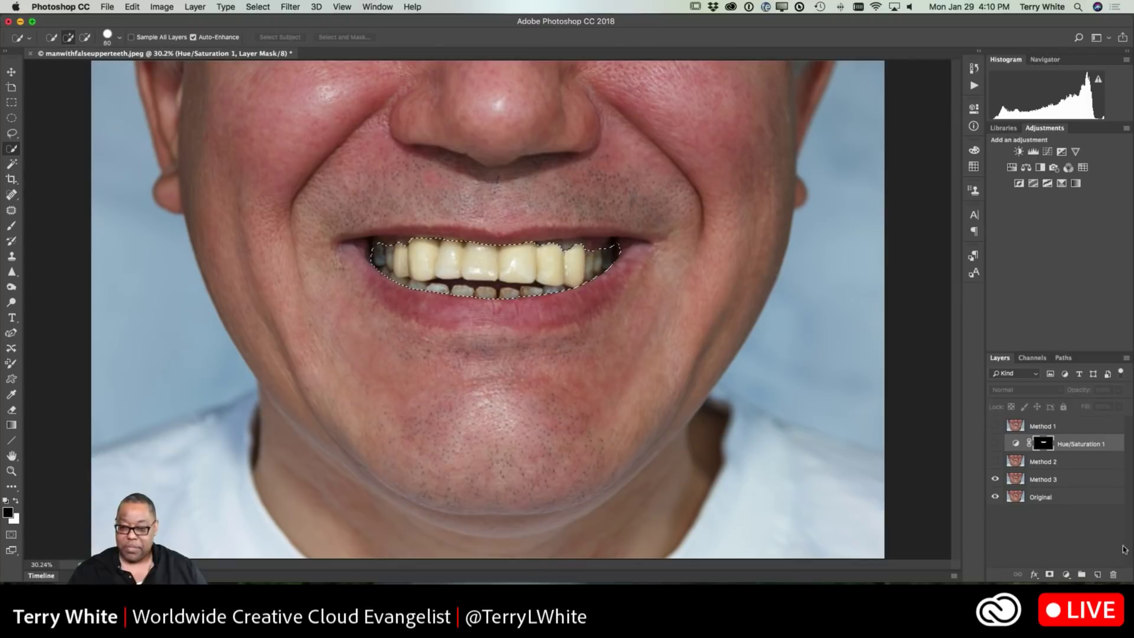
{"action": "left_click", "coordinate": [1041, 481]}
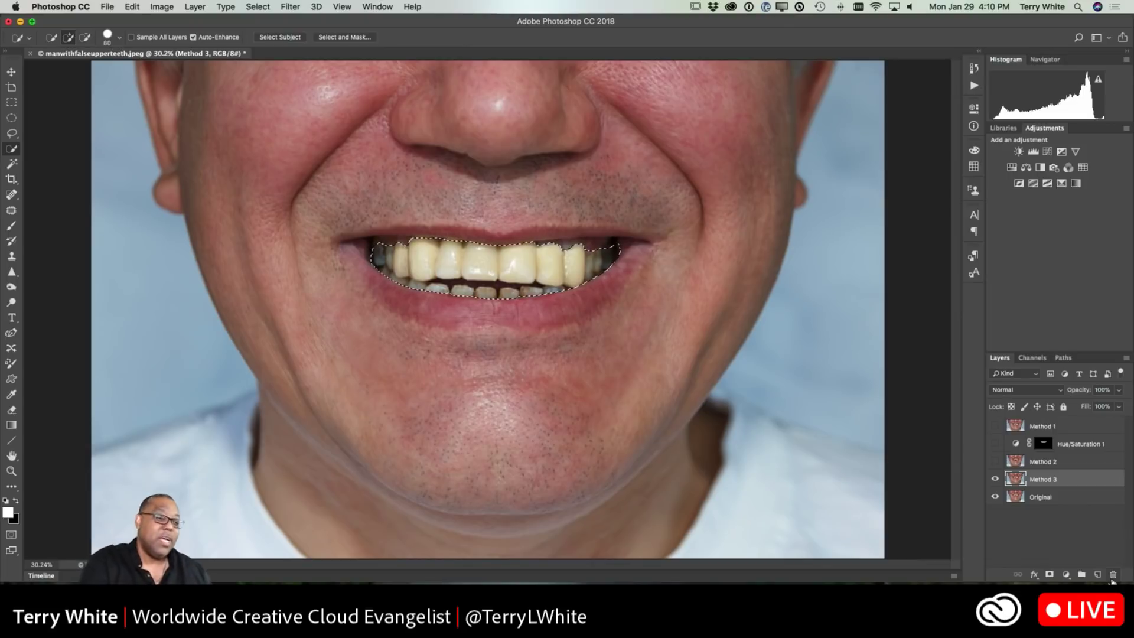
Step: Paint over the selected teeth on Method 3 with the Sponge tool in Desaturate mode at 50% flow
{"action": "left_click_drag", "start_coordinate": [11, 272], "coordinate": [80, 297]}
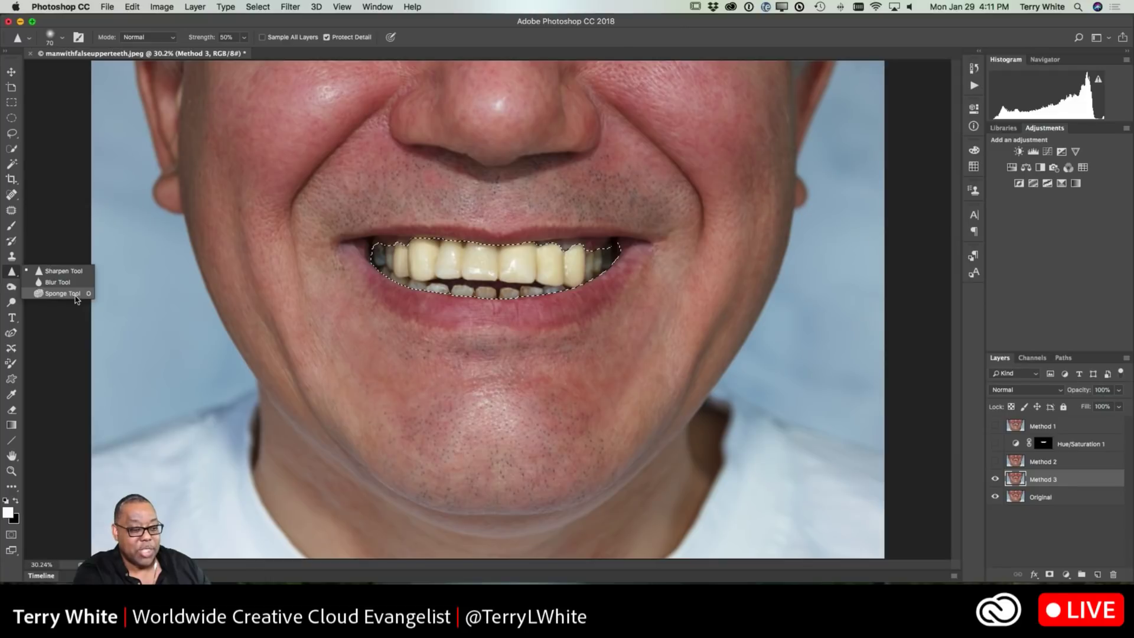
{"action": "left_click", "coordinate": [62, 293]}
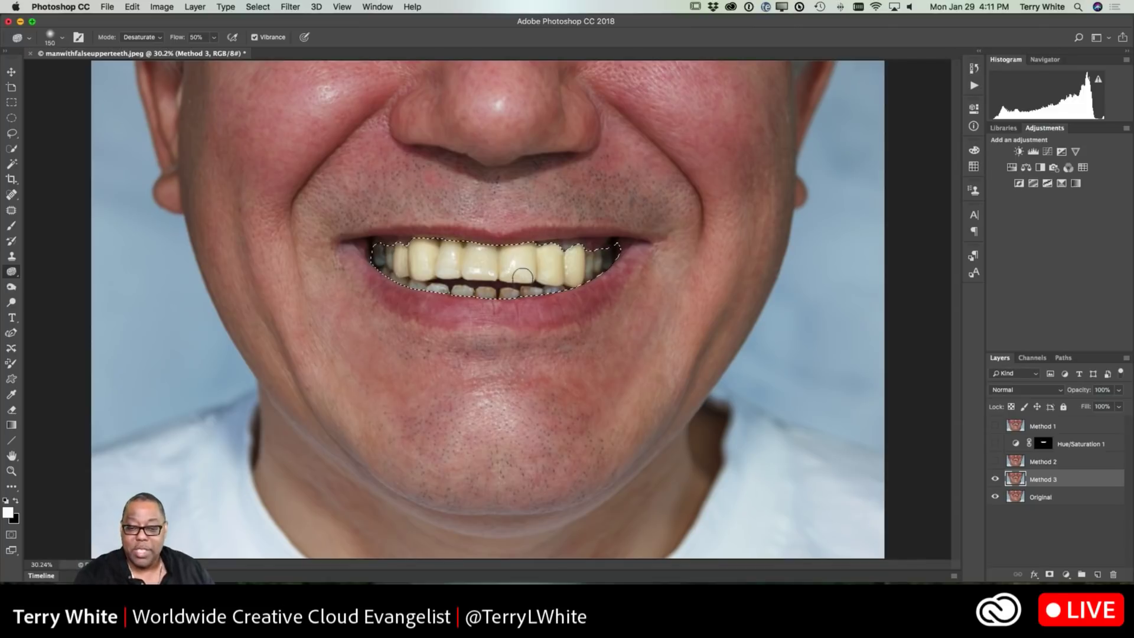
{"action": "mouse_move", "coordinate": [509, 270]}
{"action": "left_mouse_down"}
{"action": "mouse_move", "coordinate": [475, 261]}
{"action": "mouse_move", "coordinate": [480, 253]}
{"action": "mouse_move", "coordinate": [470, 279]}
{"action": "mouse_move", "coordinate": [429, 249]}
{"action": "mouse_move", "coordinate": [413, 271]}
{"action": "left_mouse_up"}
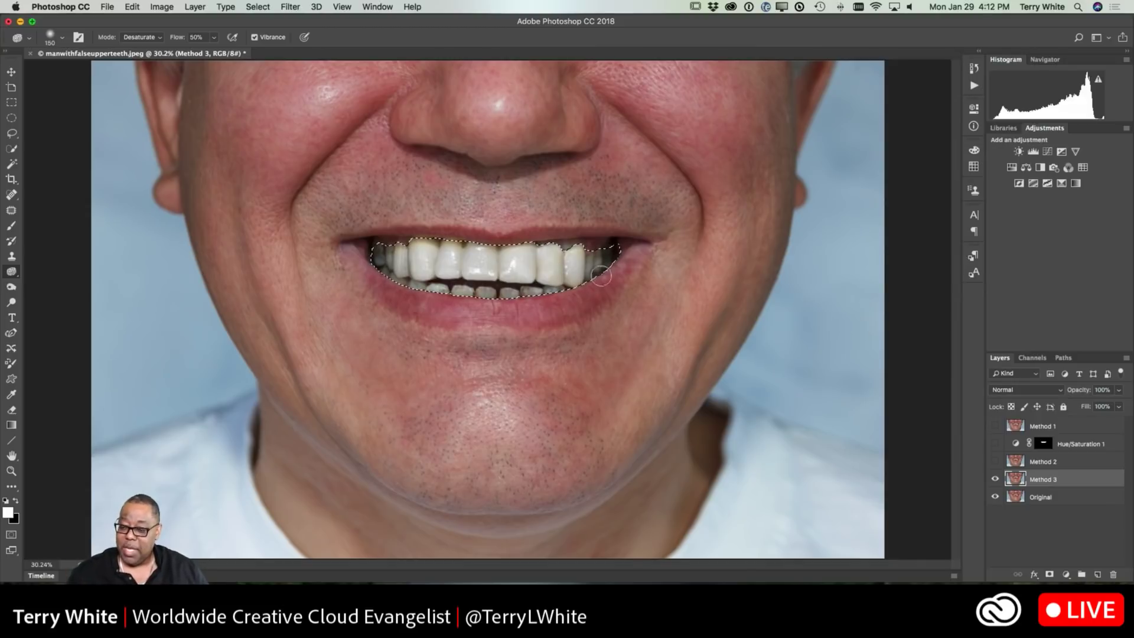
Step: Toggle the Method 3 layer's visibility to compare the sponged teeth with the original
{"action": "left_click", "coordinate": [995, 480]}
{"action": "left_click", "coordinate": [995, 480]}
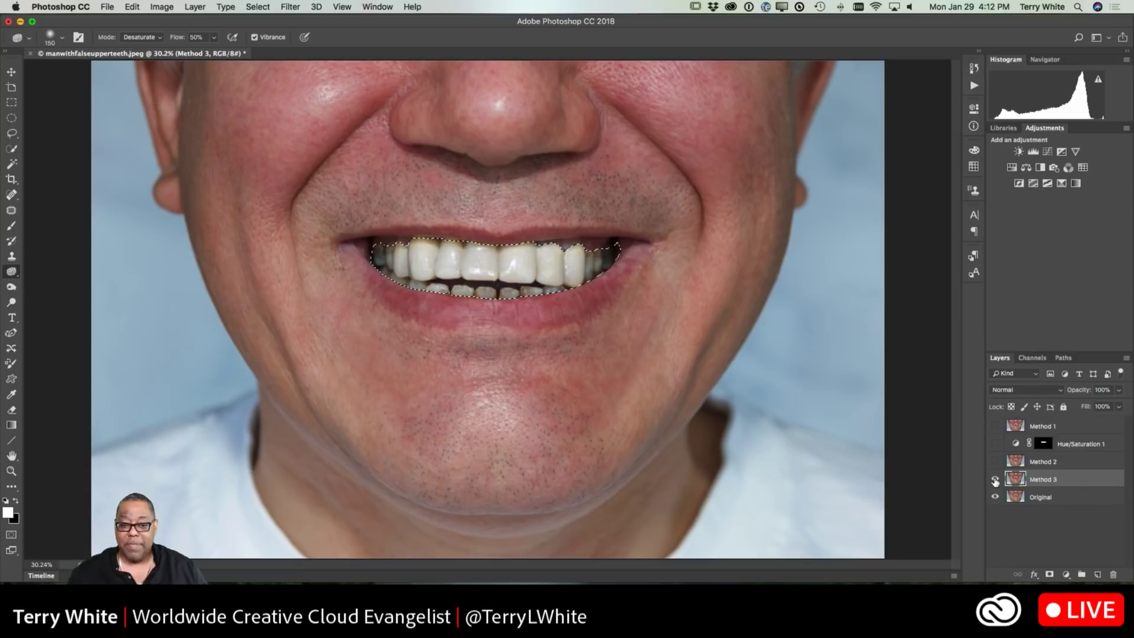
{"action": "left_click", "coordinate": [995, 480]}
{"action": "left_click", "coordinate": [995, 480]}
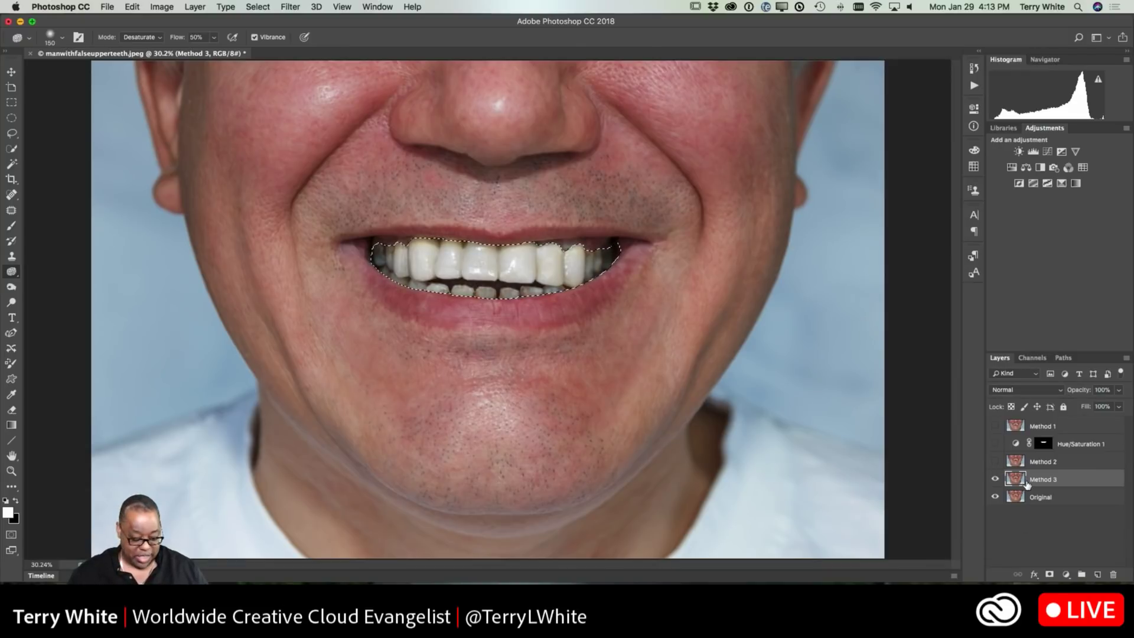
Step: Deselect the teeth and rename the Method 3 layer to "Sponge Tool"
{"action": "key", "text": "super+d"}
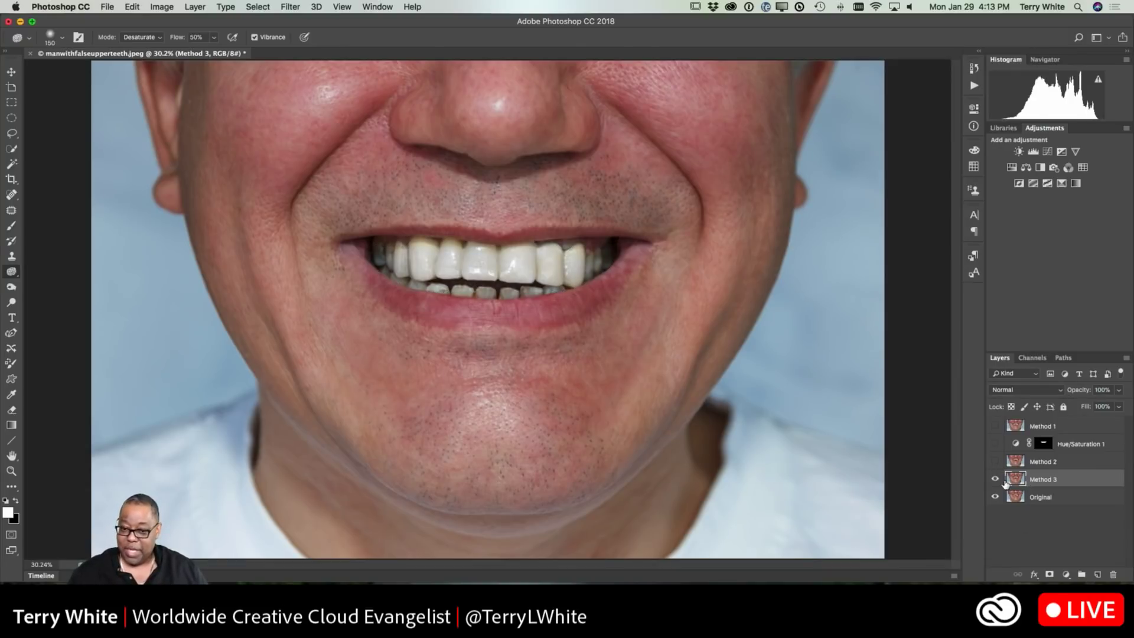
{"action": "double_click", "coordinate": [1037, 480]}
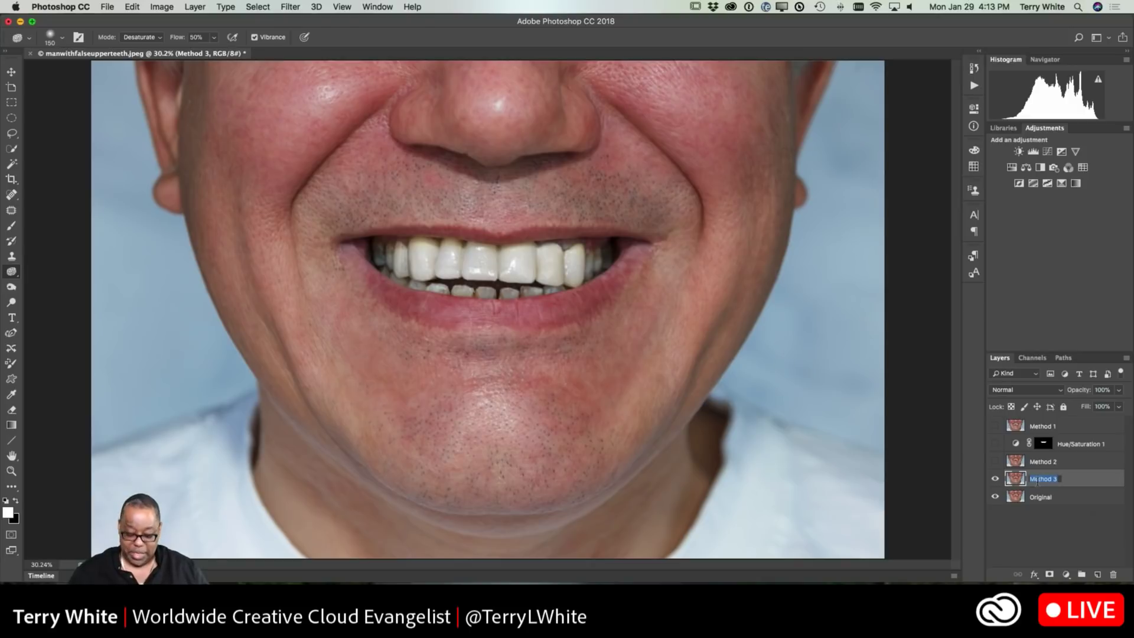
{"action": "type", "text": "Sponge Tool"}
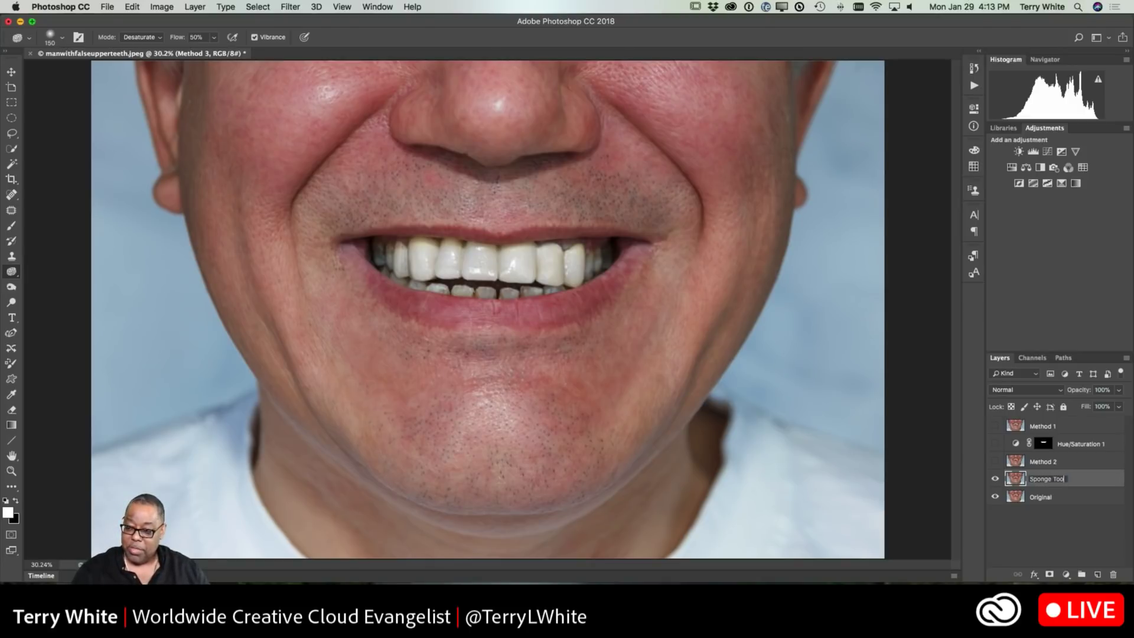
{"action": "key", "text": "Return"}
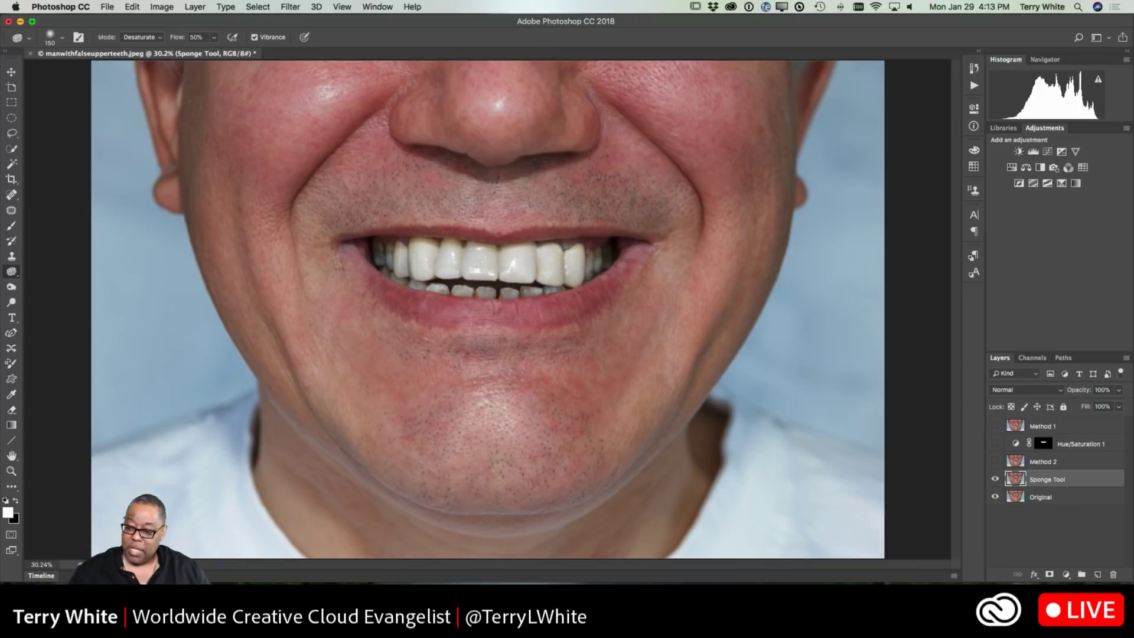
Step: Rename the Method 2 layer to "Hue and Sat Adj Layer"
{"action": "double_click", "coordinate": [1042, 462]}
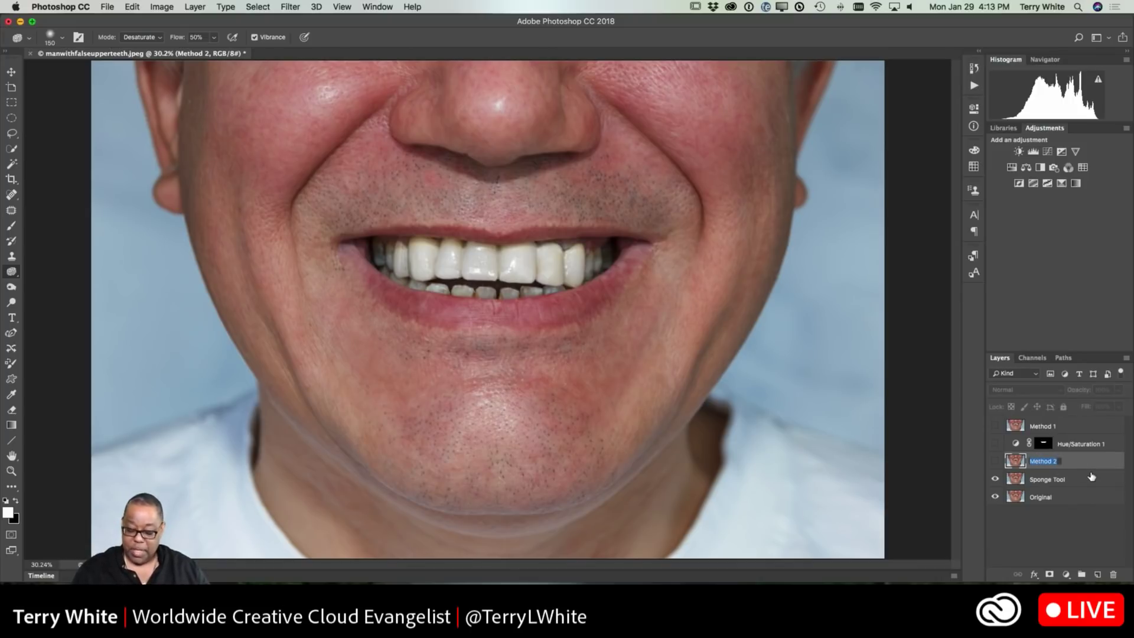
{"action": "type", "text": "Hu"}
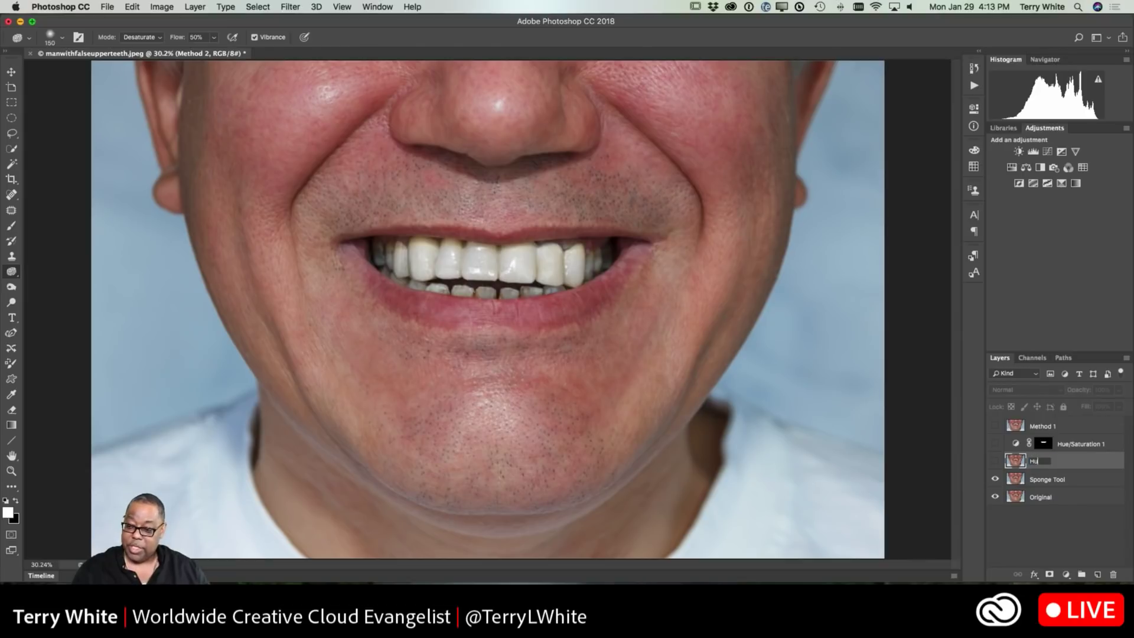
{"action": "type", "text": "e and Sat"}
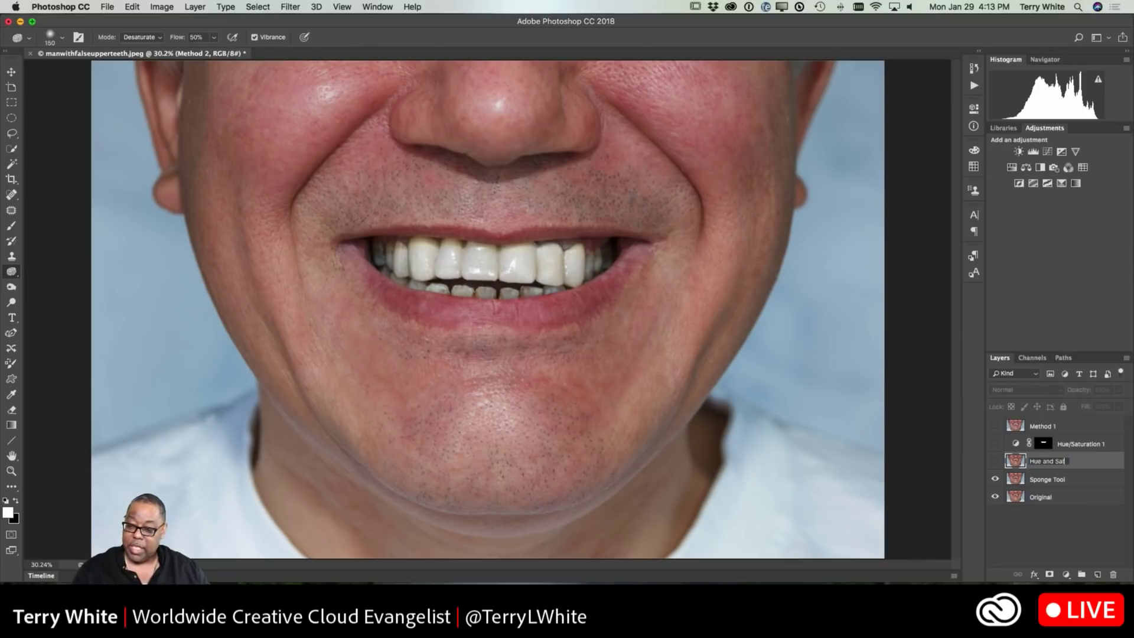
{"action": "type", "text": " Adj"}
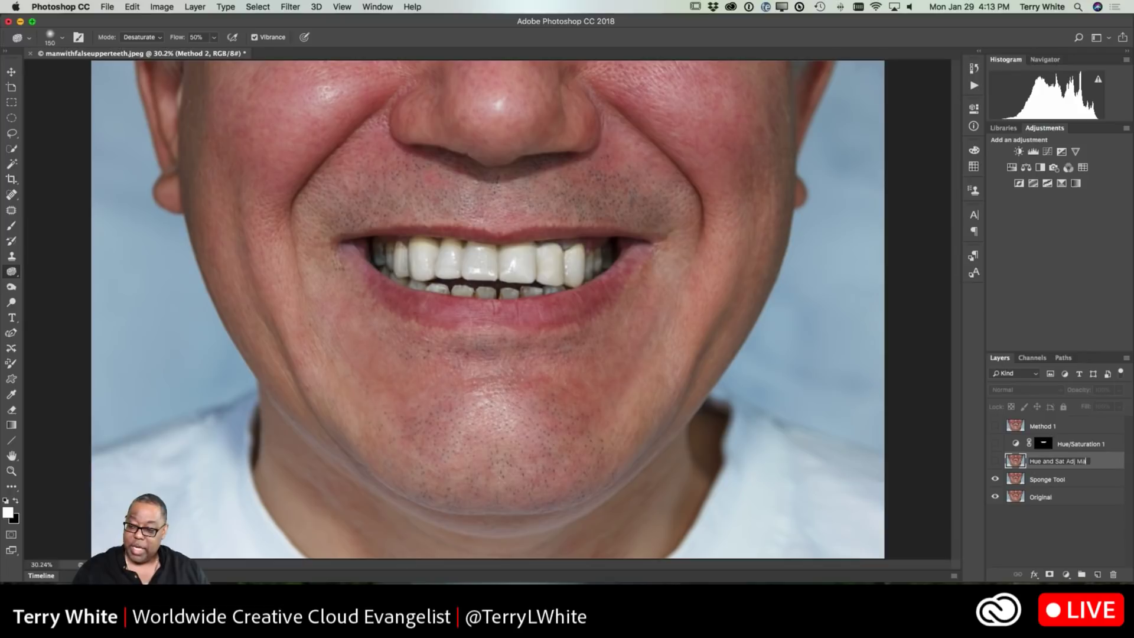
{"action": "type", "text": " Layer"}
{"action": "key", "text": "Return"}
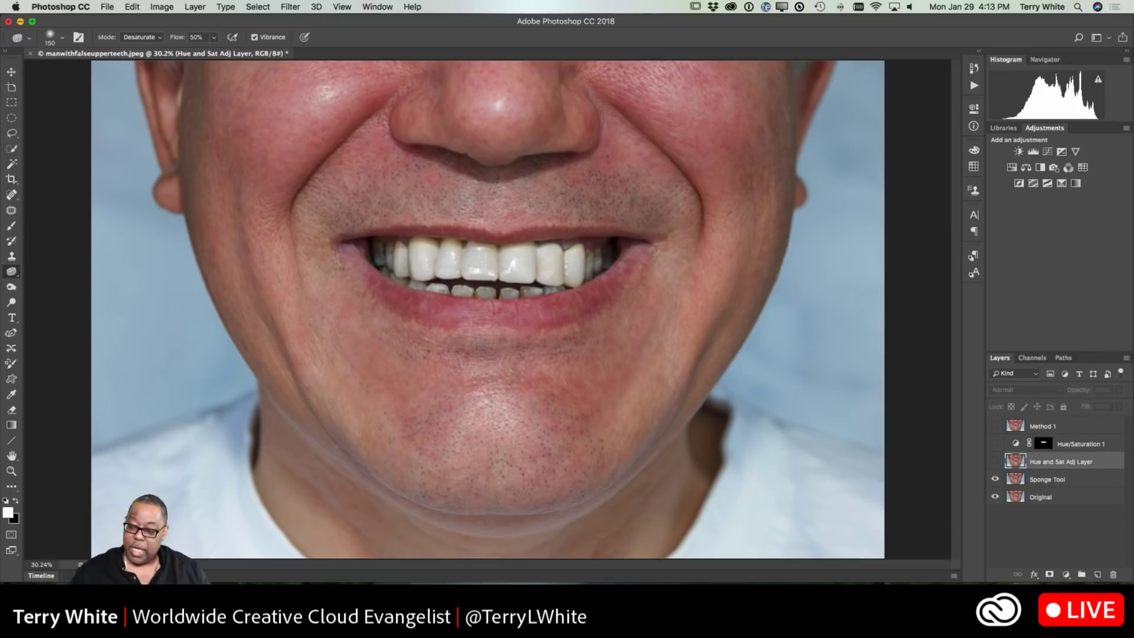
Step: Rename the Method 1 layer to "Camera Raw Filter"
{"action": "double_click", "coordinate": [1043, 425]}
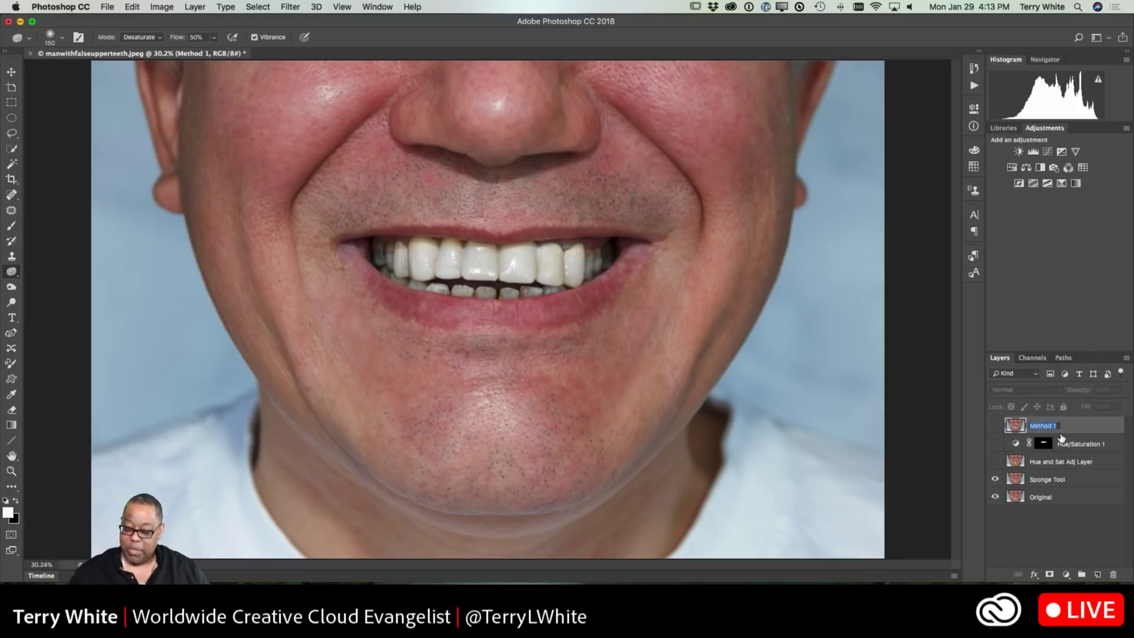
{"action": "type", "text": "Camera RAW"}
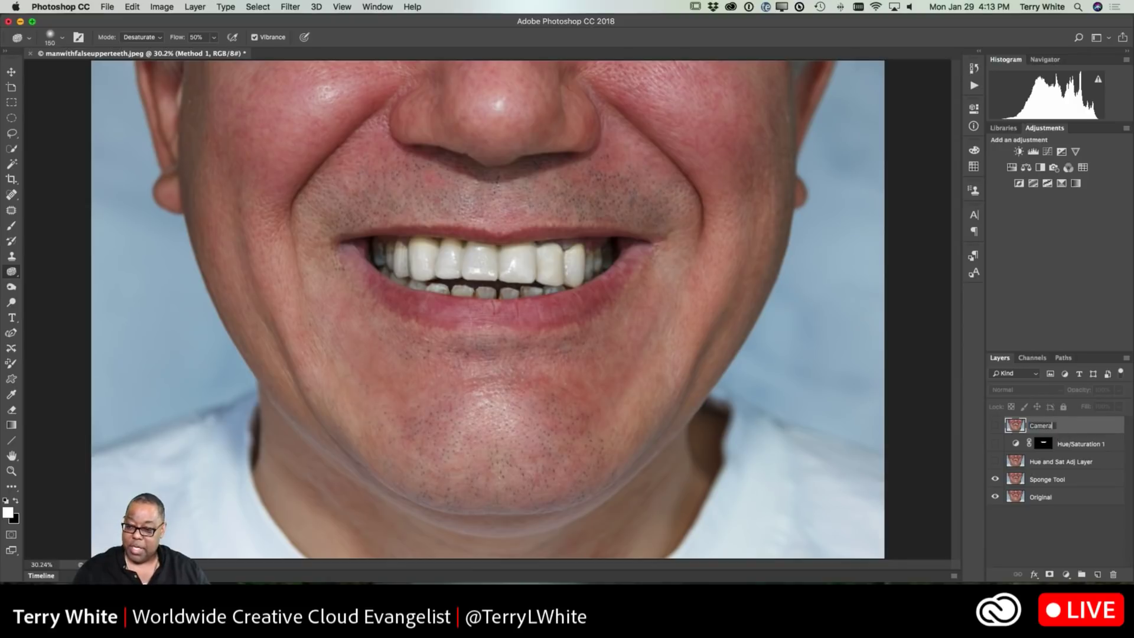
{"action": "key", "text": "BackSpace"}
{"action": "key", "text": "BackSpace"}
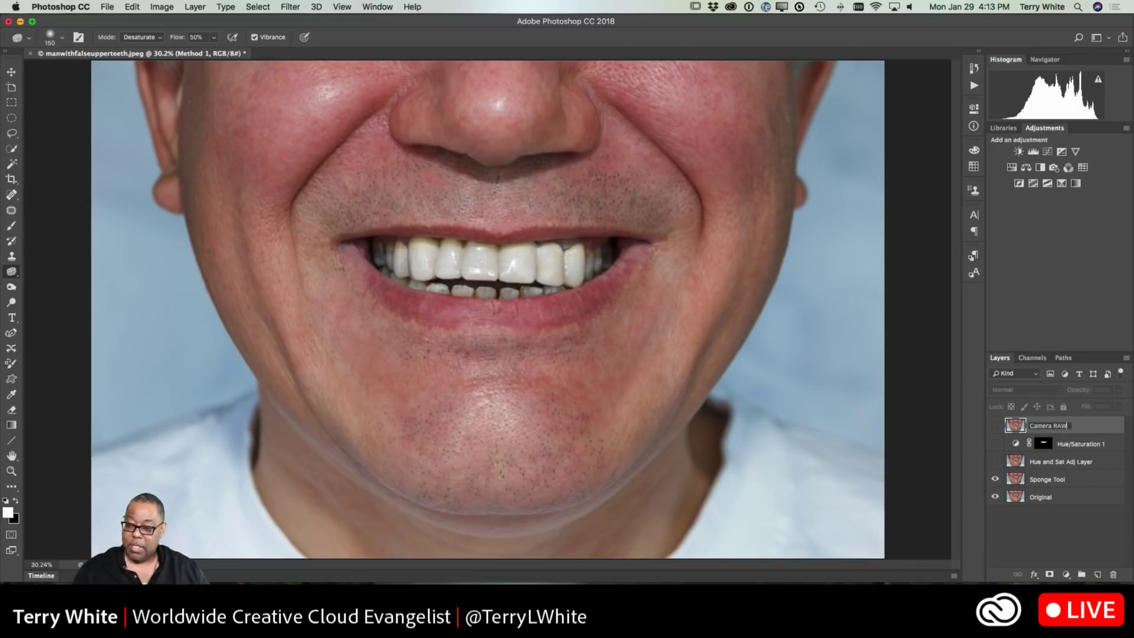
{"action": "type", "text": "aw Filter"}
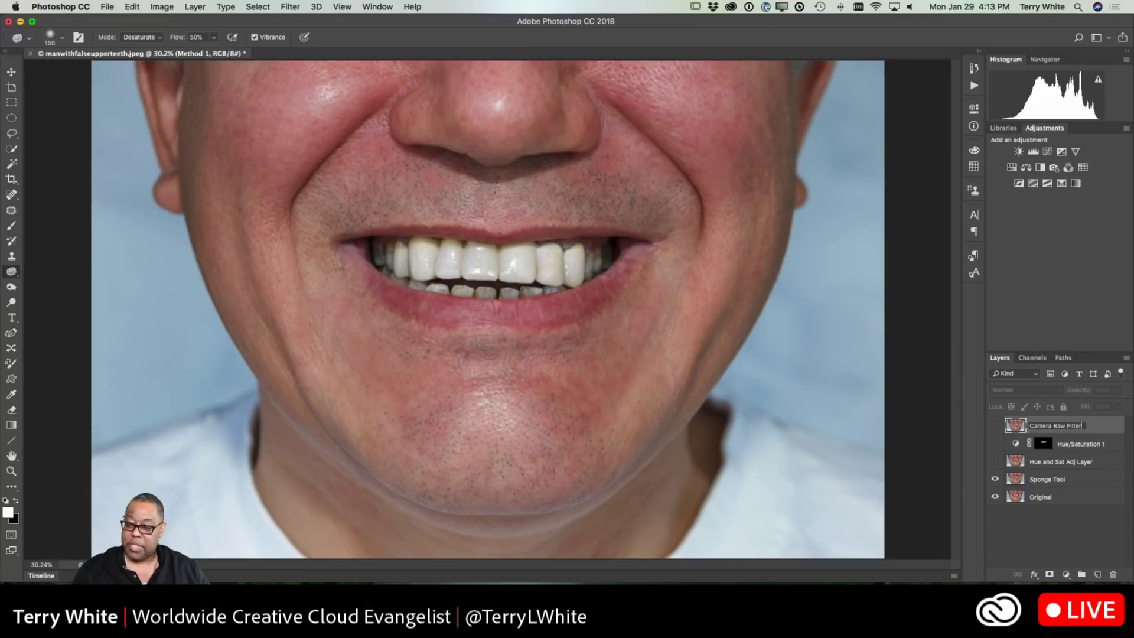
{"action": "key", "text": "Return"}
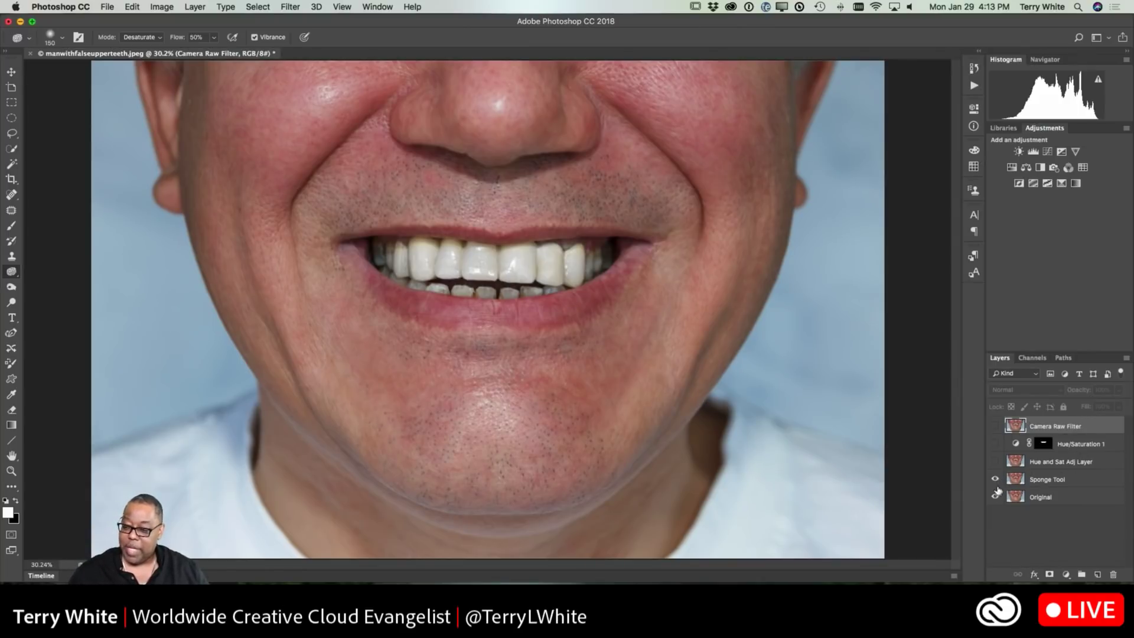
Step: Duplicate the Original layer into a new document
{"action": "right_click", "coordinate": [1017, 498]}
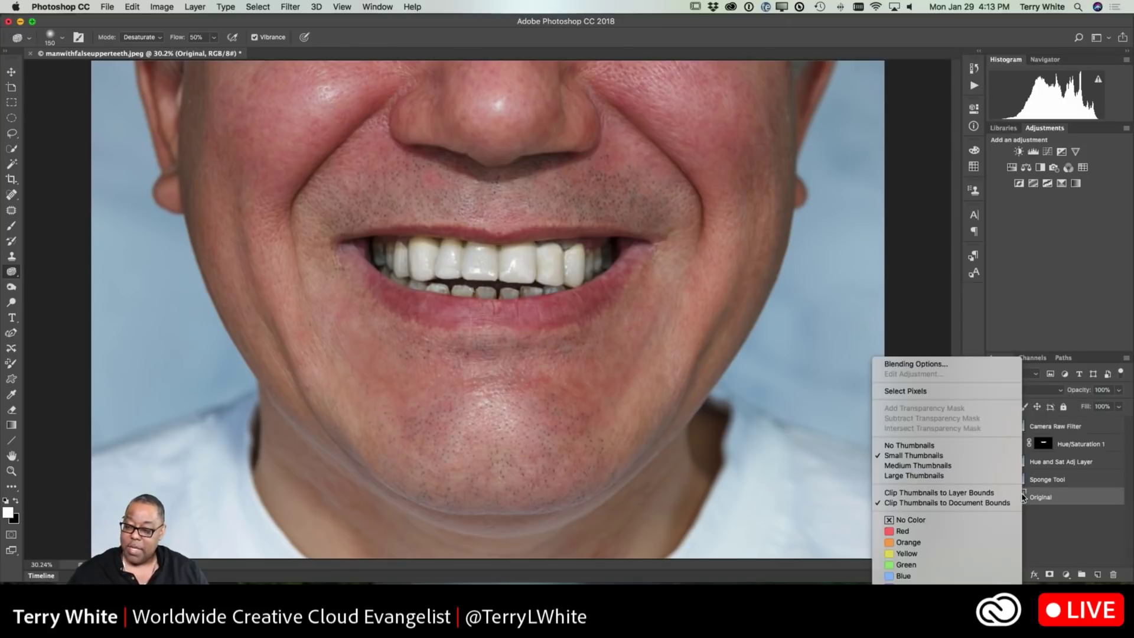
{"action": "right_click", "coordinate": [1037, 498]}
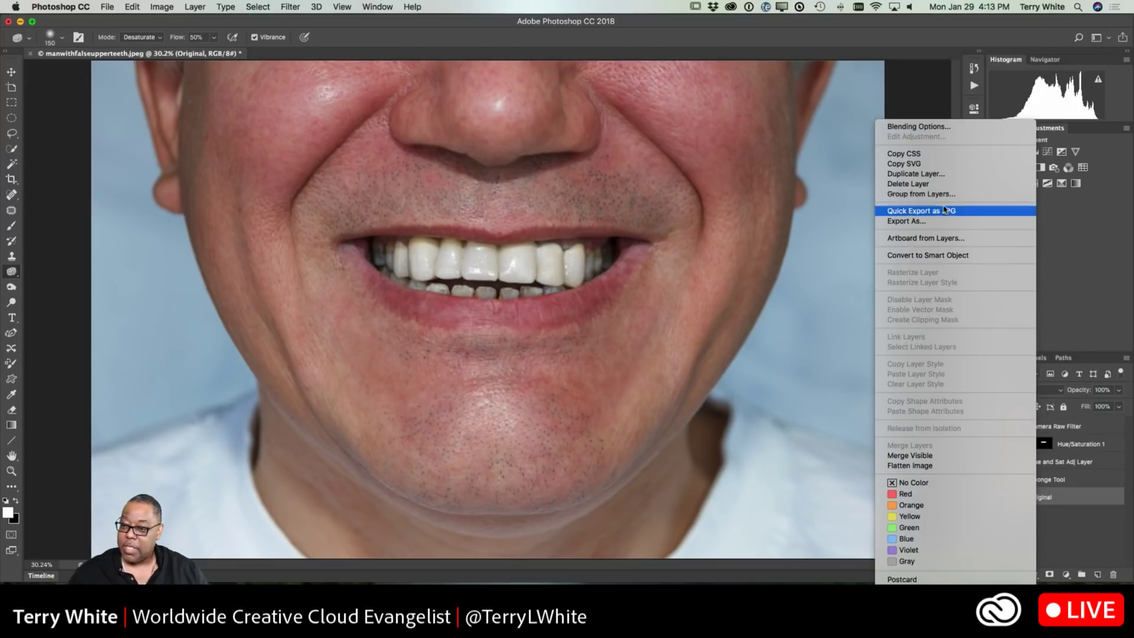
{"action": "left_click", "coordinate": [924, 173]}
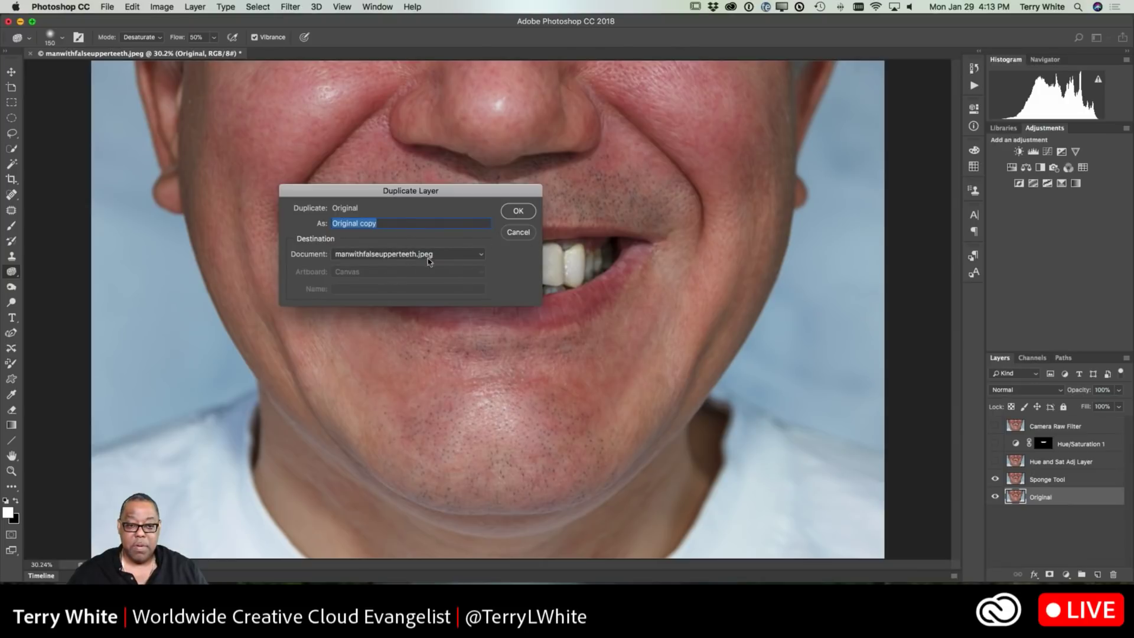
{"action": "left_click", "coordinate": [481, 259]}
{"action": "left_click", "coordinate": [458, 264]}
{"action": "left_click", "coordinate": [517, 211]}
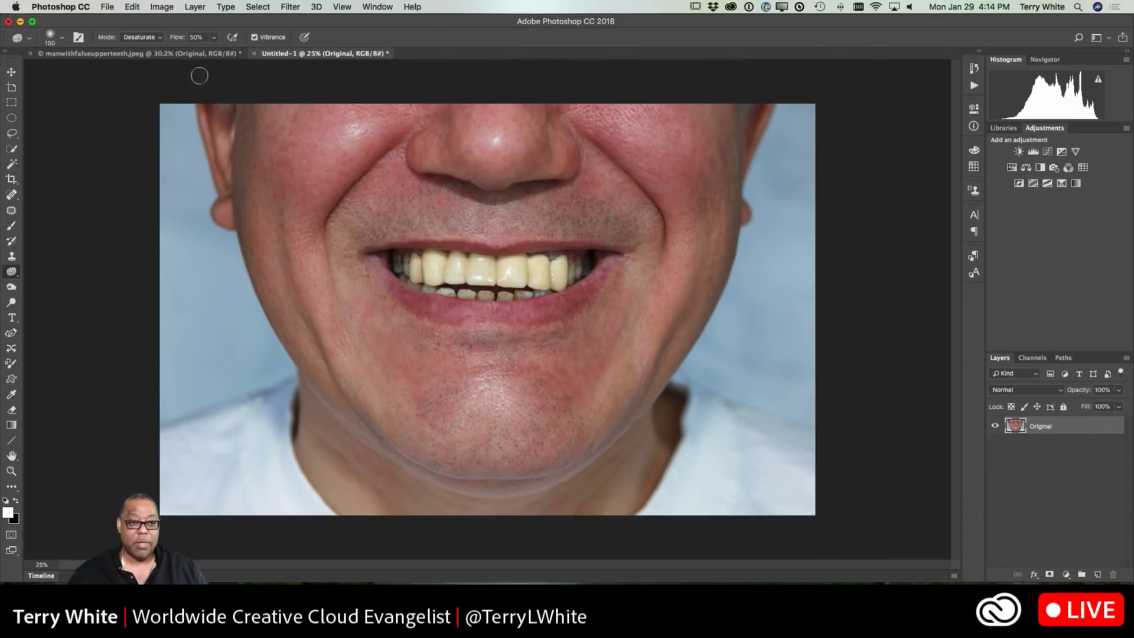
Step: Arrange the untouched copy and the edited portrait side by side in a 2-up vertical layout
{"action": "left_click", "coordinate": [142, 54]}
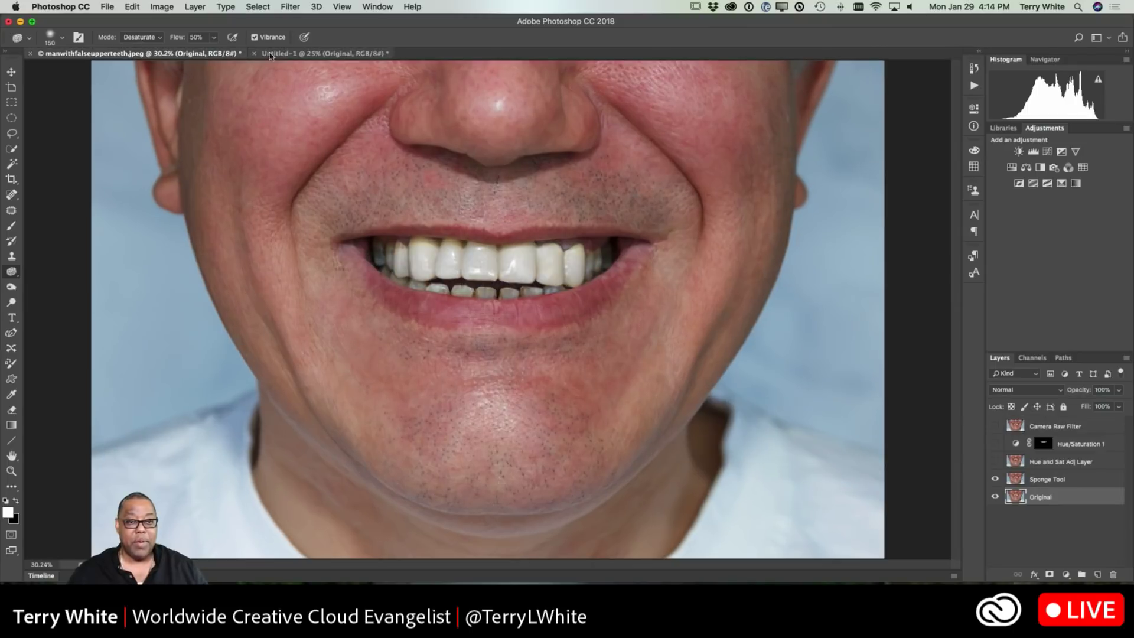
{"action": "left_click", "coordinate": [295, 53]}
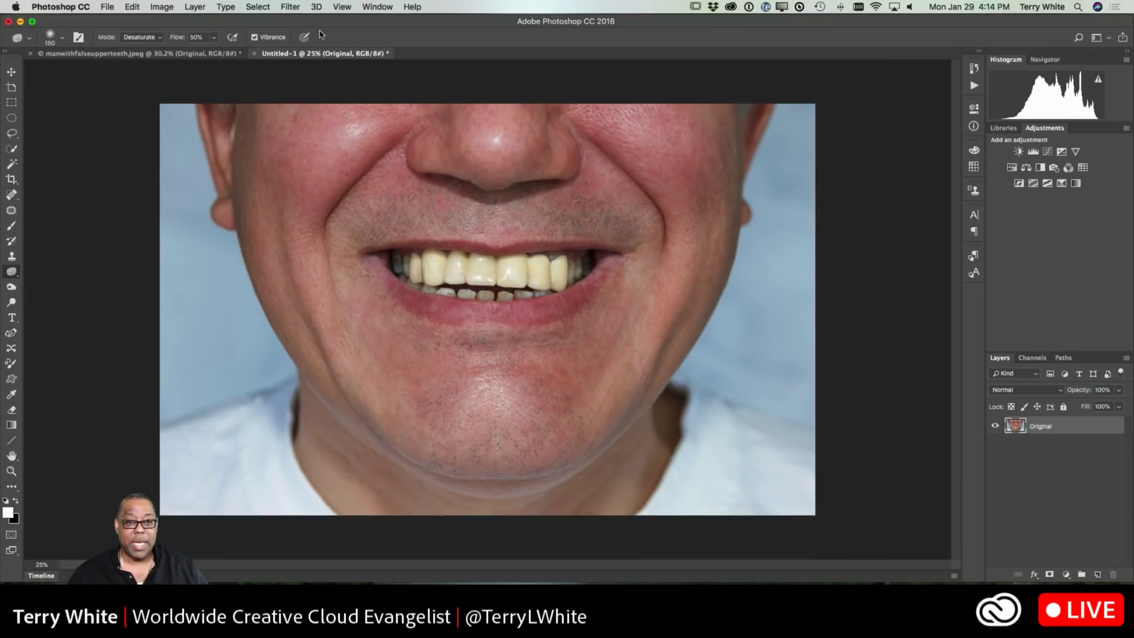
{"action": "left_click", "coordinate": [375, 7]}
{"action": "mouse_move", "coordinate": [381, 26]}
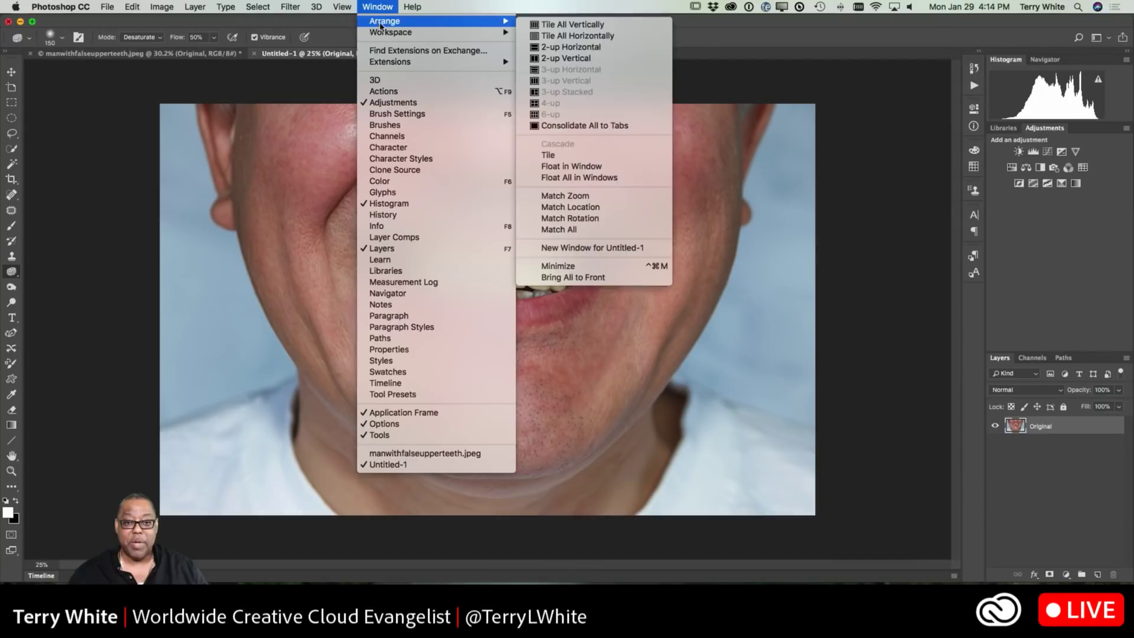
{"action": "left_click", "coordinate": [583, 63]}
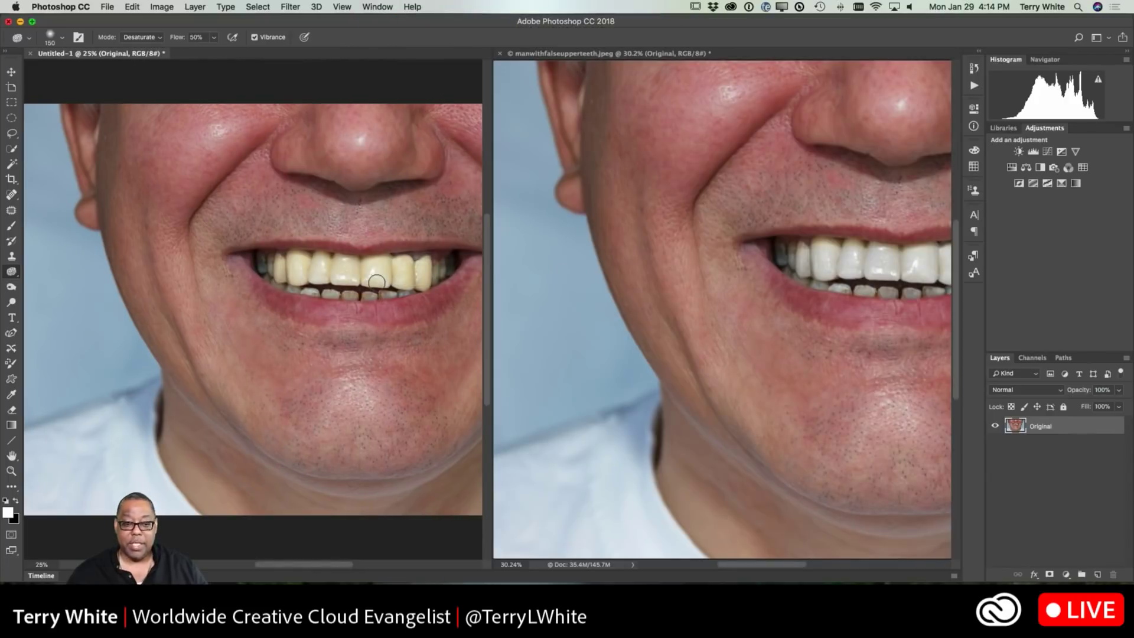
Step: Zoom both documents out to 16.67% so each full portrait fits its window
{"action": "left_click", "coordinate": [632, 245]}
{"action": "key", "text": "super+minus"}
{"action": "key", "text": "super+minus"}
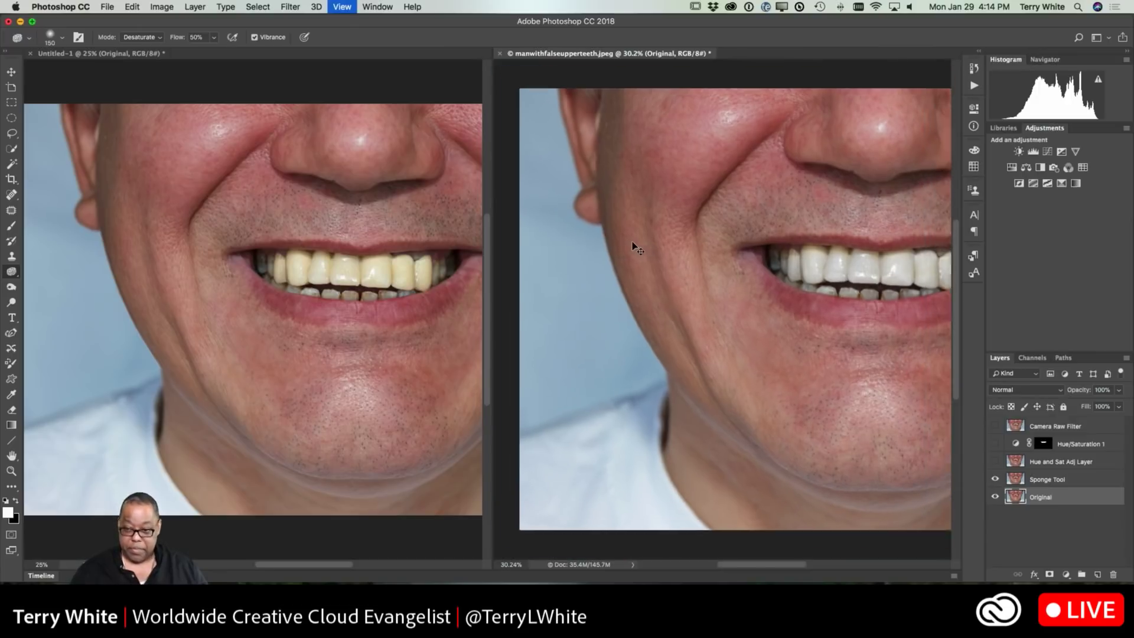
{"action": "left_click", "coordinate": [323, 328]}
{"action": "left_click_drag", "start_coordinate": [345, 319], "coordinate": [250, 322]}
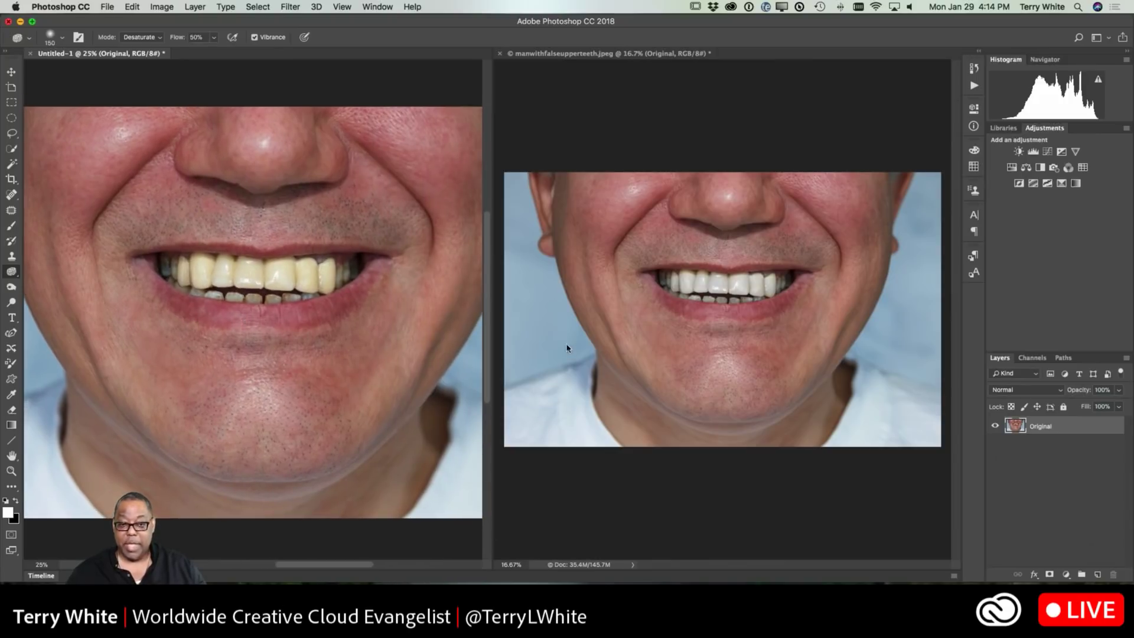
{"action": "key", "text": "super+minus"}
{"action": "key", "text": "super+minus"}
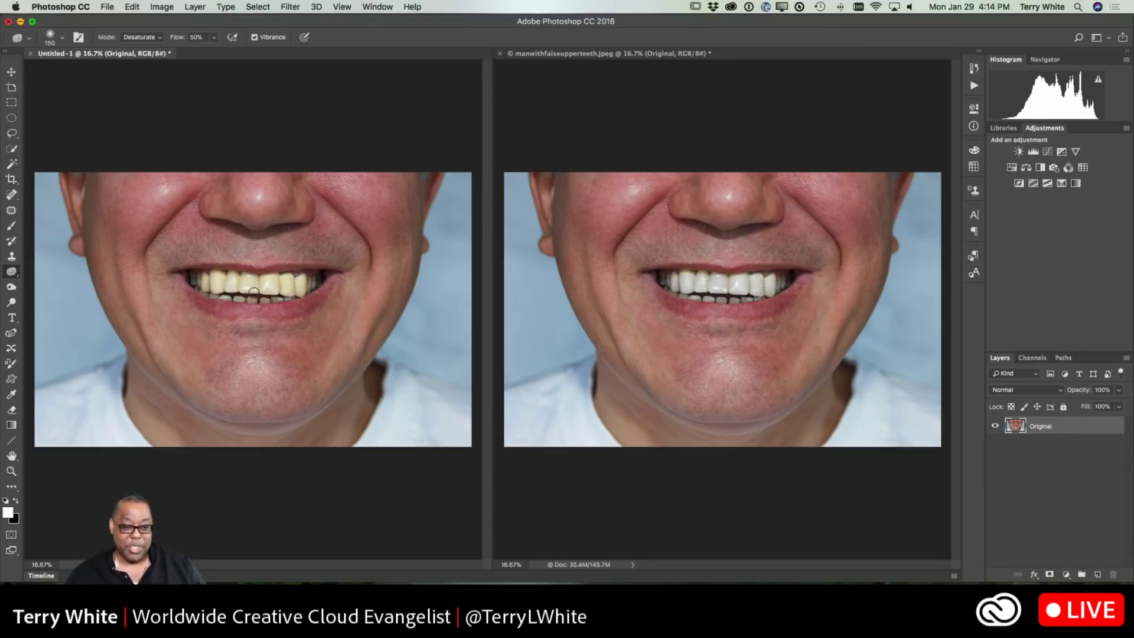
Step: Toggle the Sponge Tool layer, then show the Hue/Saturation layers and the Camera Raw Filter layer in turn to compare the whitening methods
{"action": "left_click", "coordinate": [734, 293]}
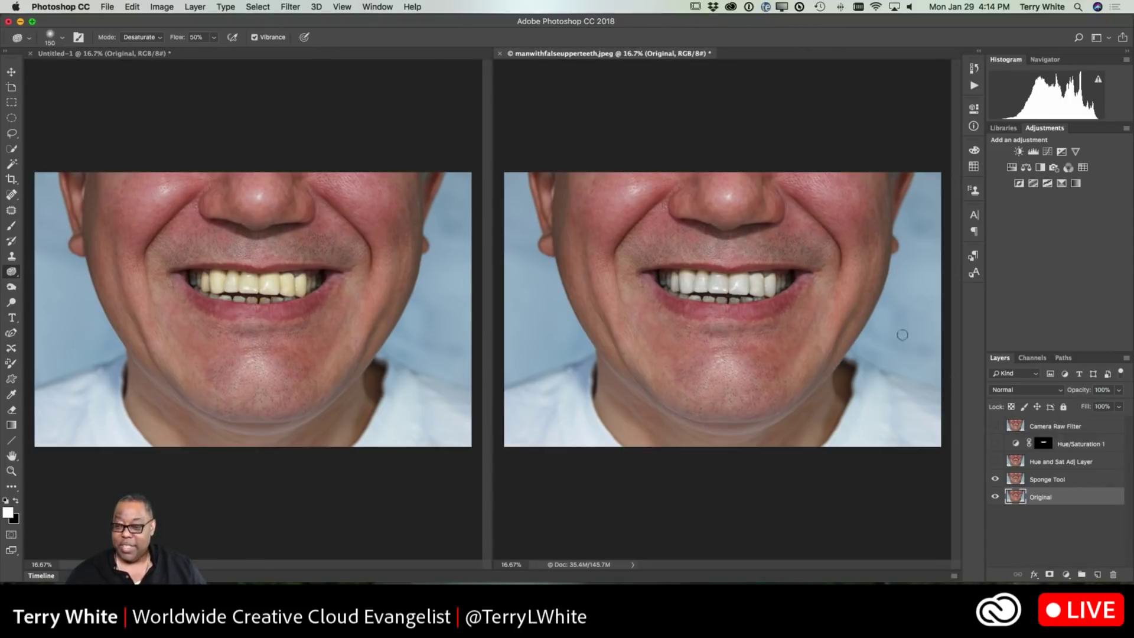
{"action": "left_click", "coordinate": [995, 480]}
{"action": "left_click", "coordinate": [995, 479]}
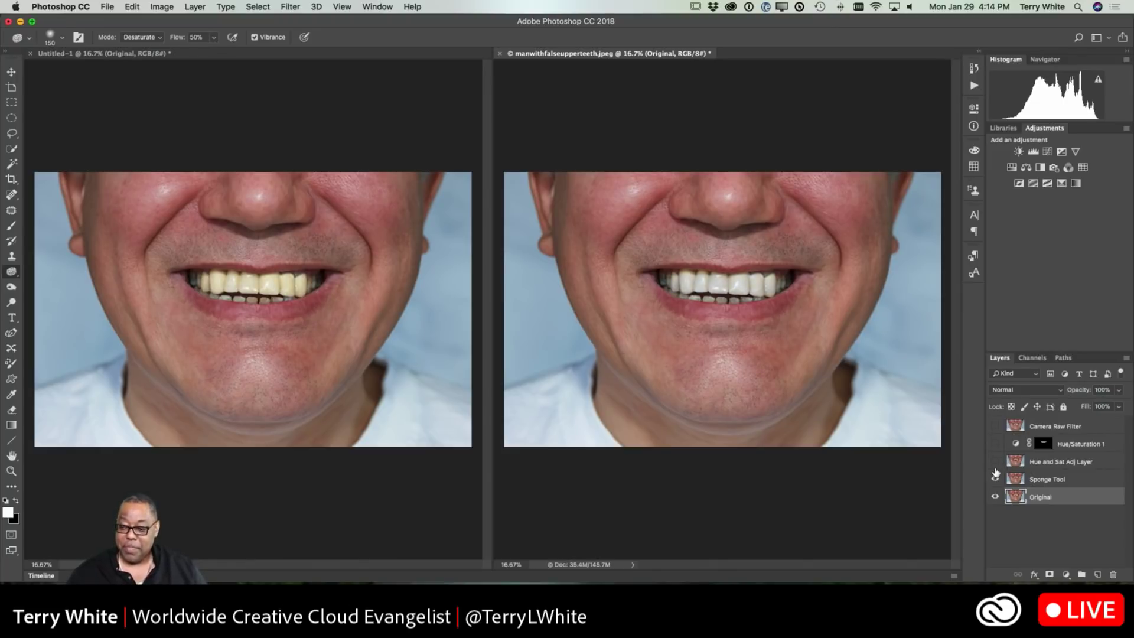
{"action": "left_click", "coordinate": [995, 461]}
{"action": "left_click", "coordinate": [996, 443]}
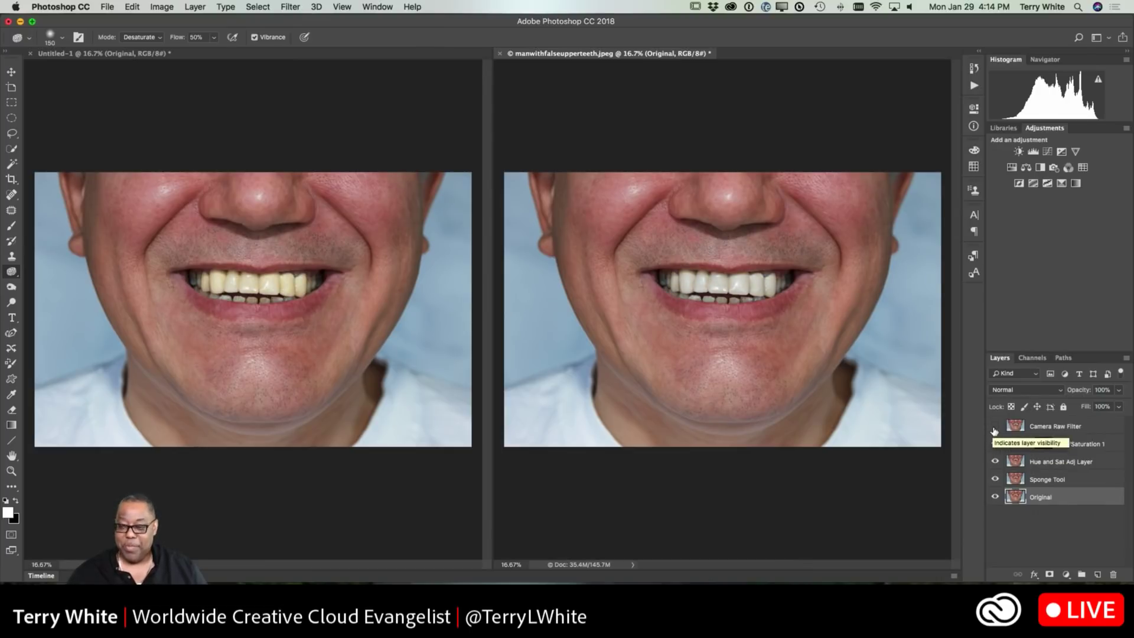
{"action": "left_click", "coordinate": [996, 426]}
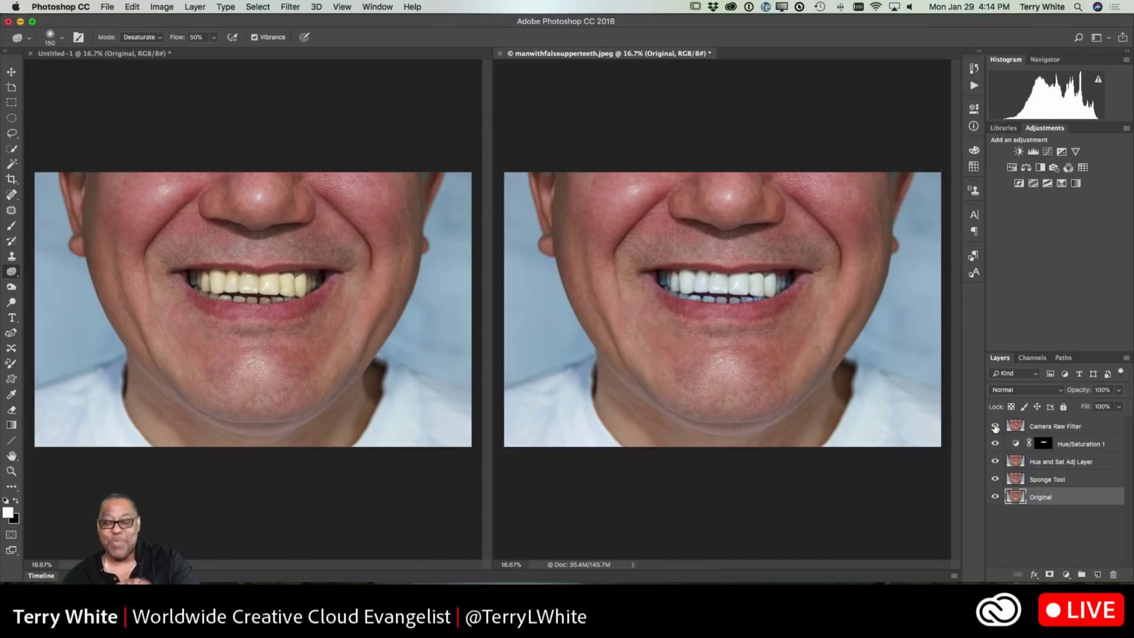
Step: Hide all layers below Camera Raw Filter and delete the Camera Raw Filter layer
{"action": "left_click_drag", "start_coordinate": [996, 443], "coordinate": [995, 505]}
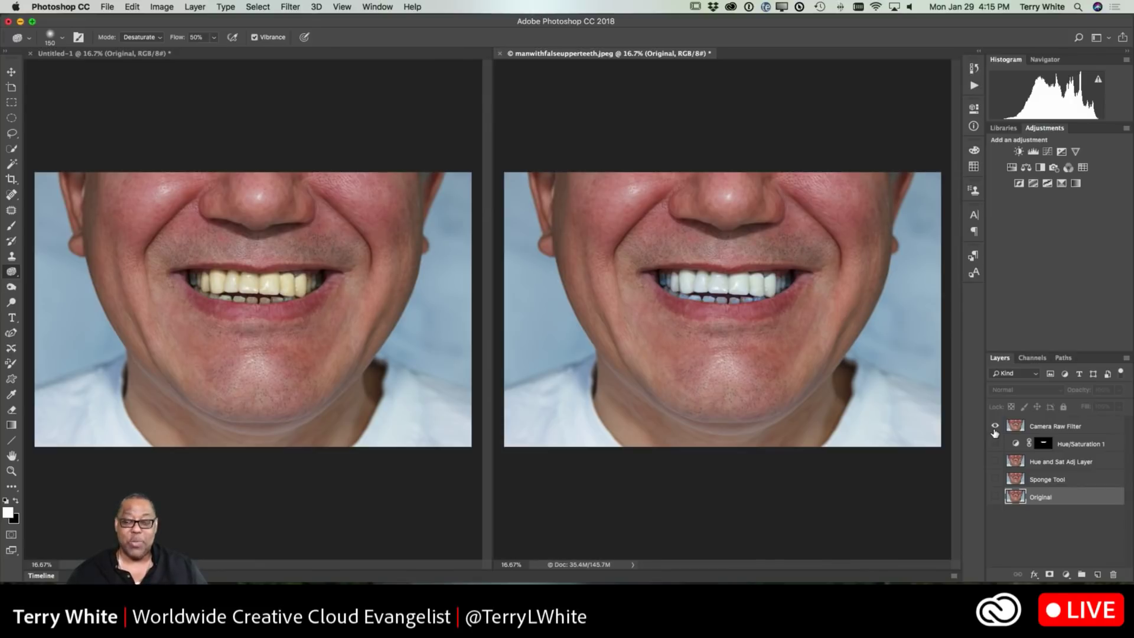
{"action": "left_click", "coordinate": [1057, 427]}
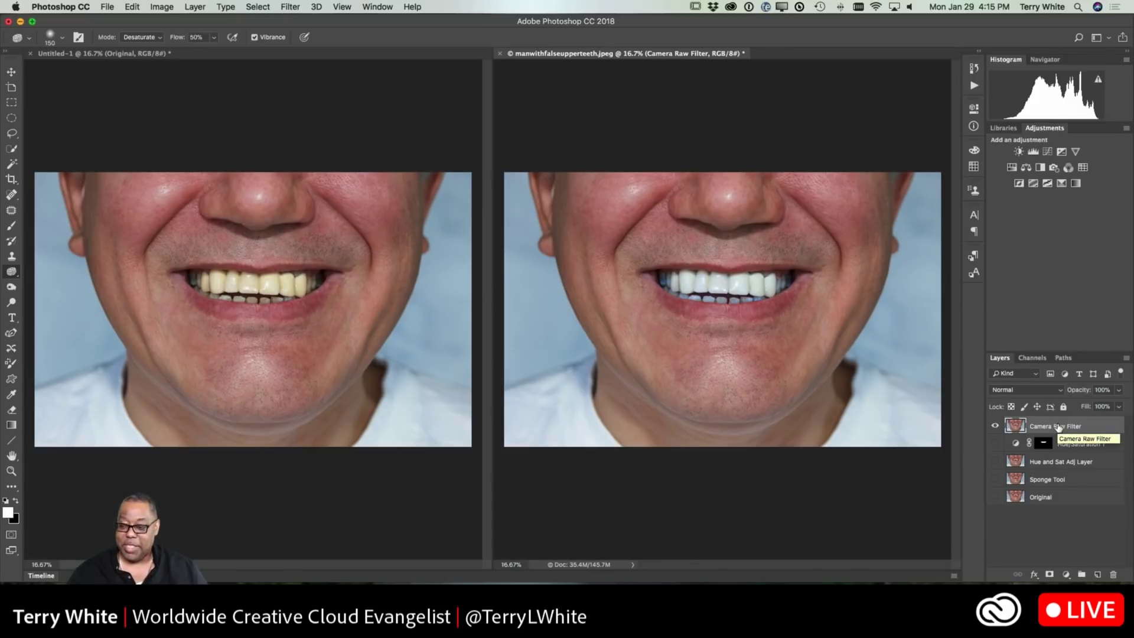
{"action": "left_click_drag", "start_coordinate": [1057, 426], "coordinate": [1112, 573]}
Step: Duplicate the Original layer, move the copy to the top of the layer stack and make it visible
{"action": "left_click_drag", "start_coordinate": [1040, 481], "coordinate": [1098, 574]}
{"action": "left_click_drag", "start_coordinate": [1044, 481], "coordinate": [1037, 418]}
{"action": "left_click", "coordinate": [995, 426]}
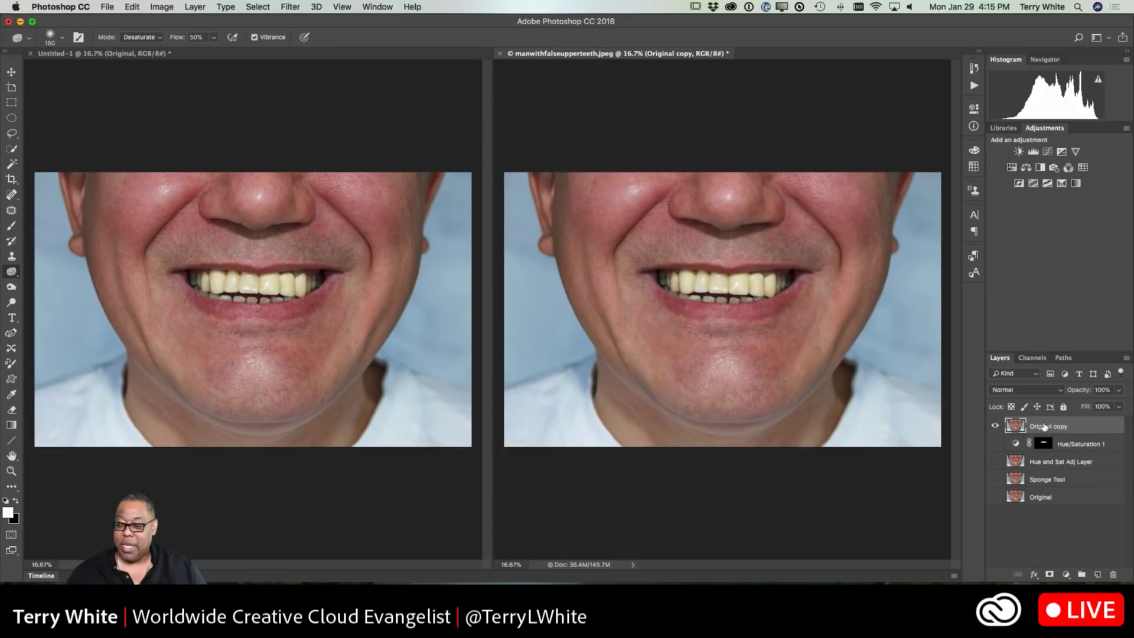
Step: Rename the duplicated top layer to "Camera Raw Filter"
{"action": "double_click", "coordinate": [1044, 426]}
{"action": "type", "text": "Camera Raw"}
{"action": "key", "text": "Return"}
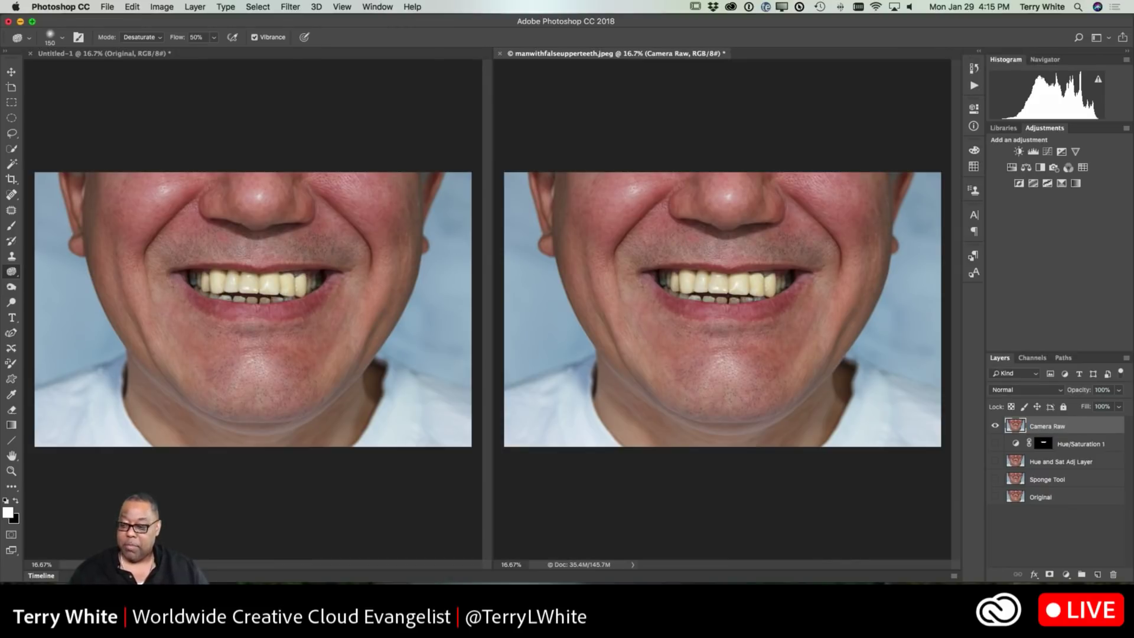
{"action": "double_click", "coordinate": [1064, 426]}
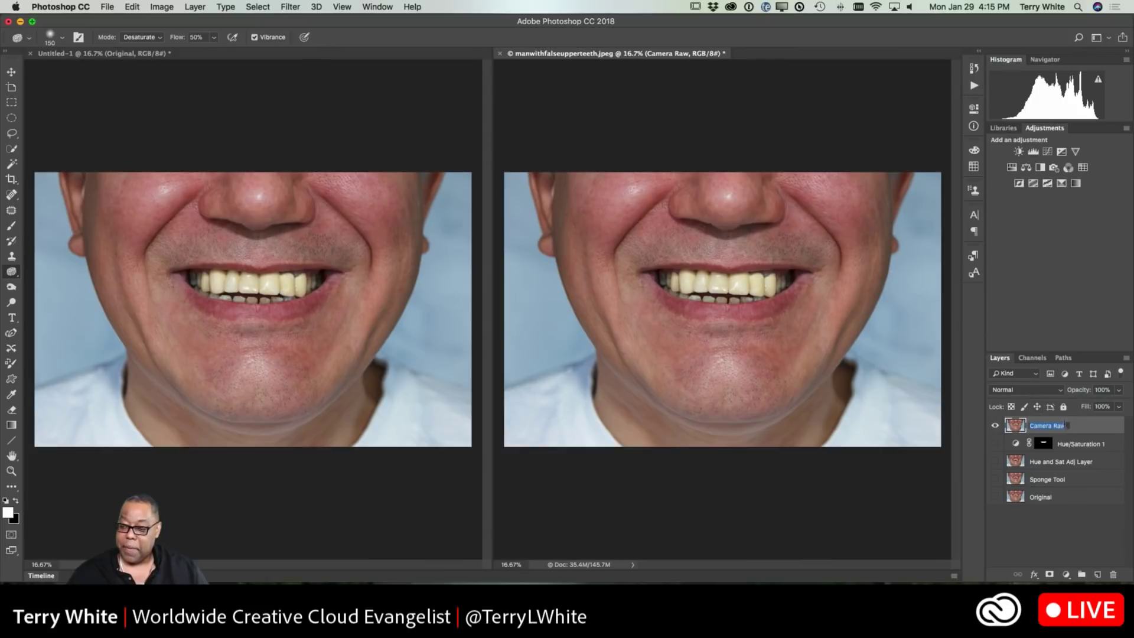
{"action": "key", "text": "Right"}
{"action": "type", "text": "Fi"}
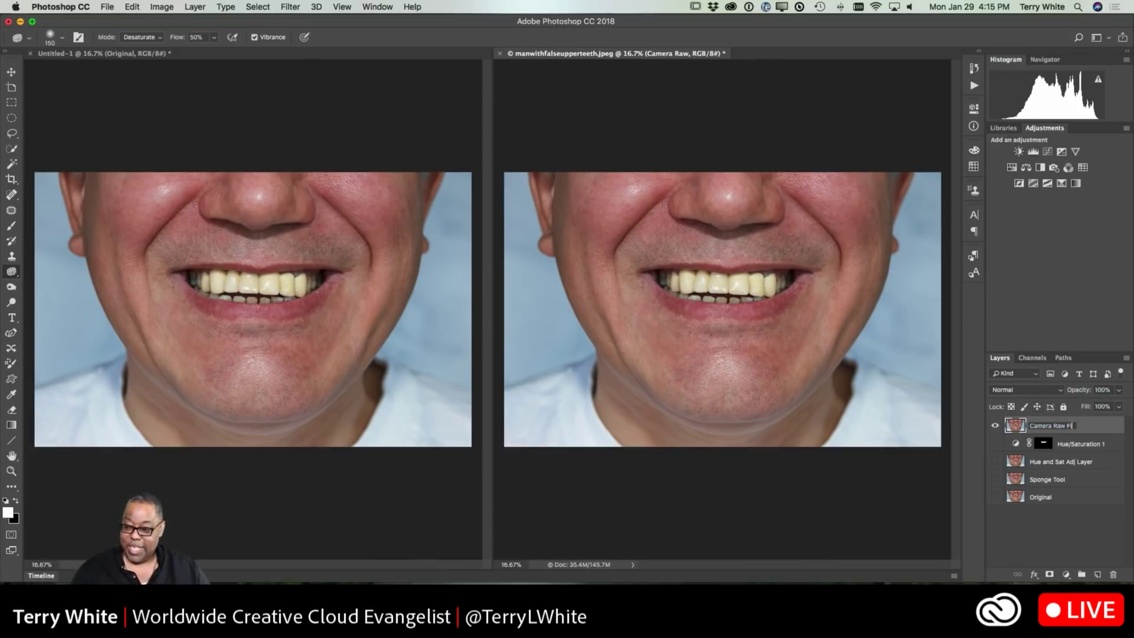
{"action": "type", "text": "lter"}
{"action": "key", "text": "Return"}
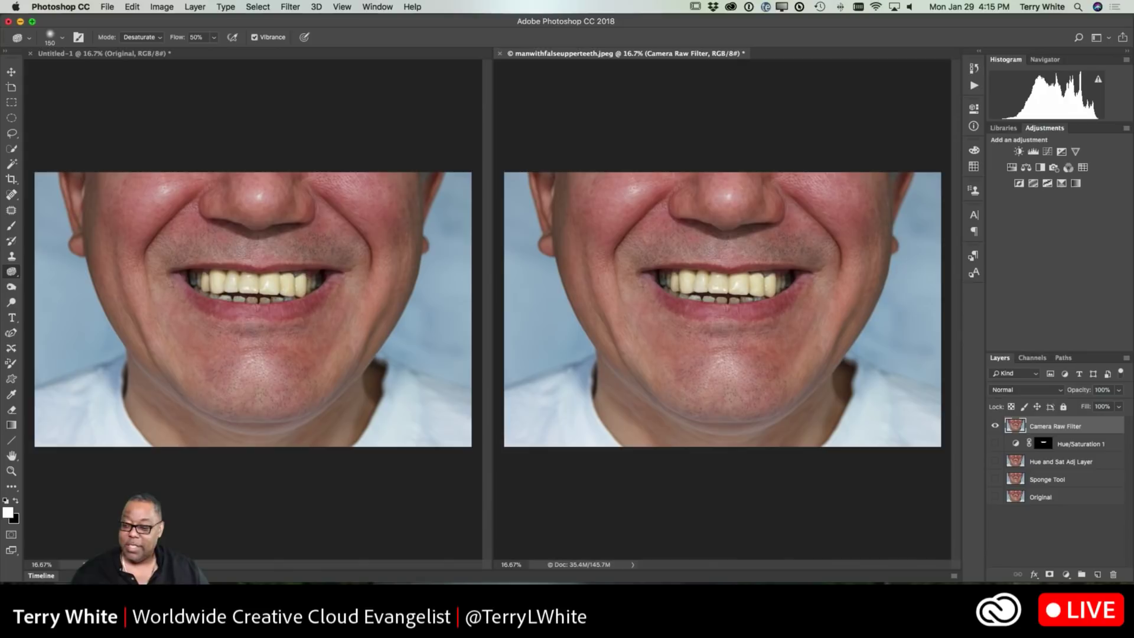
Step: Load the Hue/Saturation 1 mask as a selection and convert the Camera Raw Filter layer for Smart Filters
{"action": "left_click", "coordinate": [1042, 444], "text": "super"}
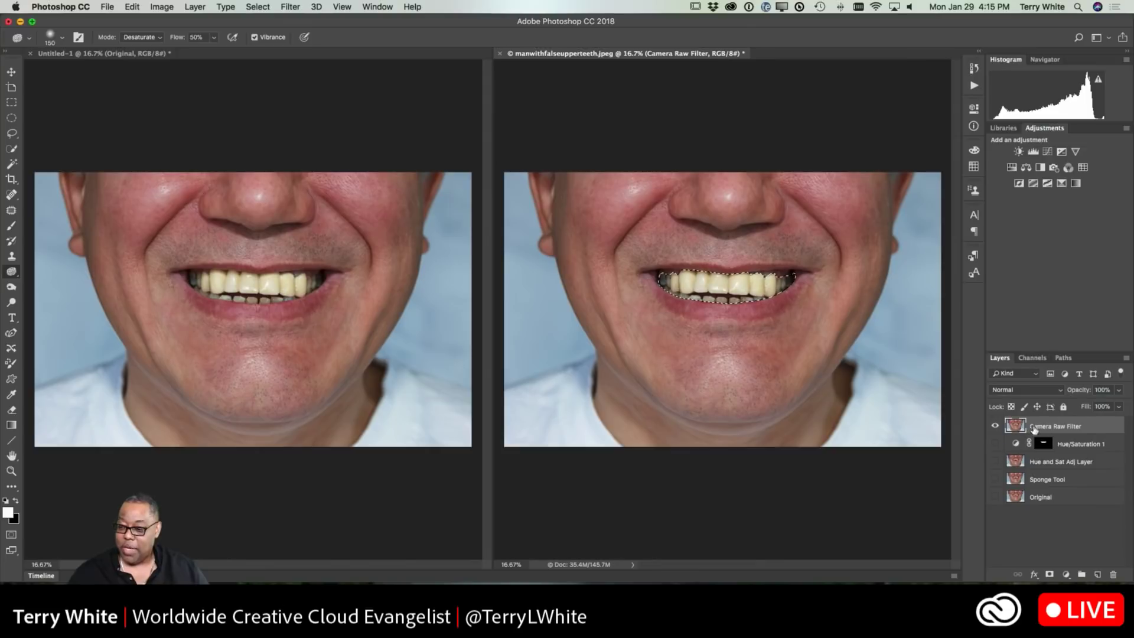
{"action": "left_click", "coordinate": [293, 5]}
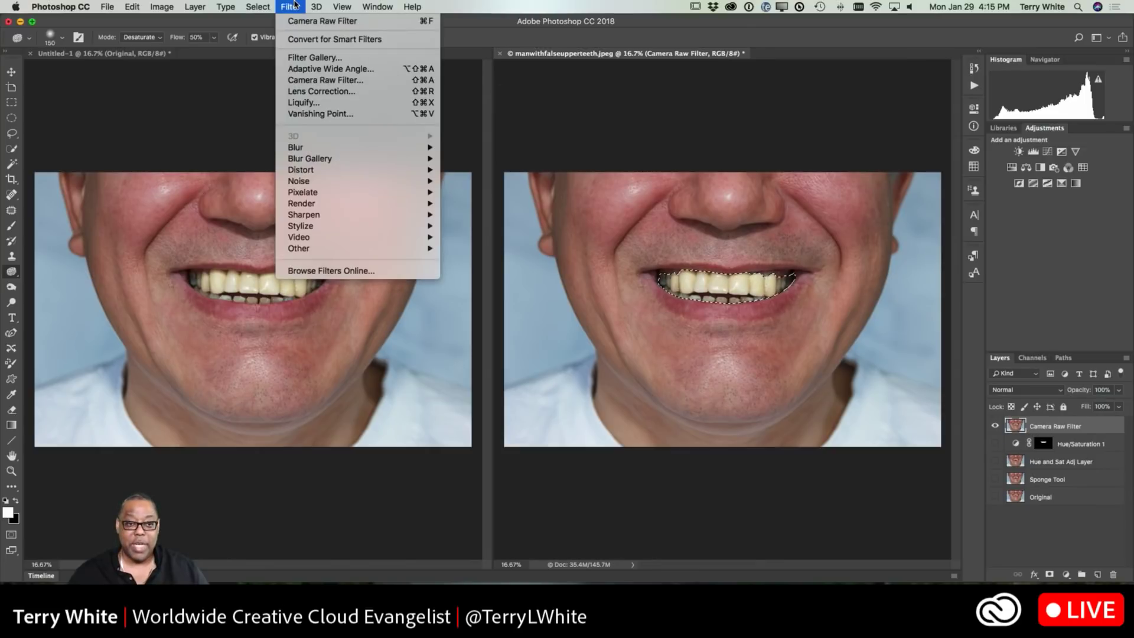
{"action": "left_click", "coordinate": [298, 39]}
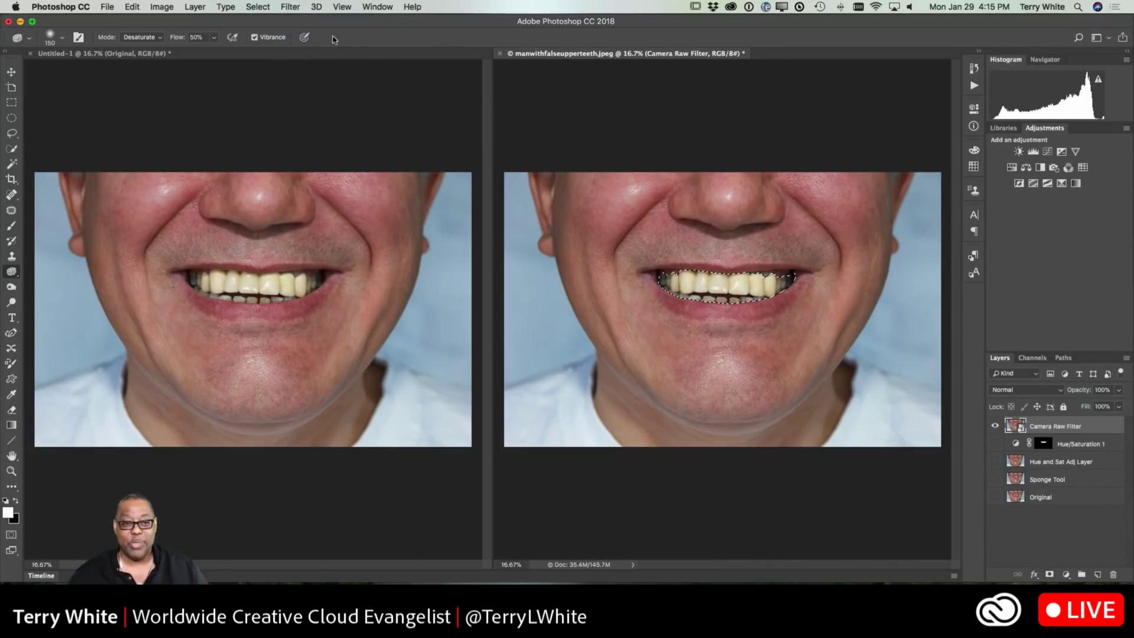
Step: Apply the Camera Raw Filter to the selected teeth with Temperature -15, and toggle the layer's visibility to compare before and after
{"action": "left_click", "coordinate": [283, 6]}
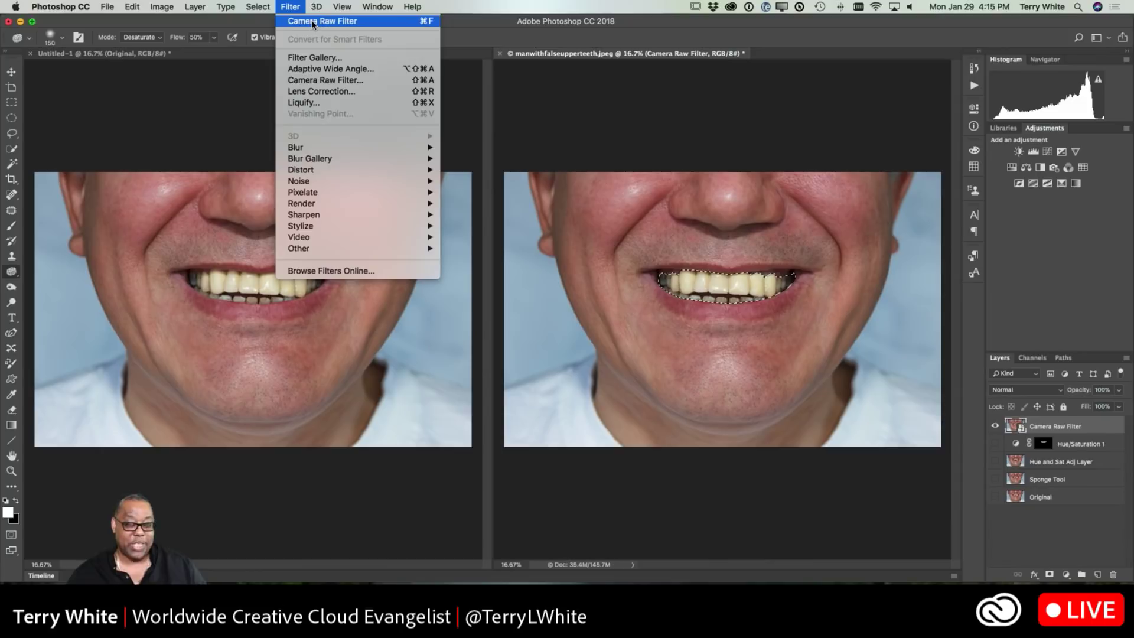
{"action": "left_click", "coordinate": [319, 81]}
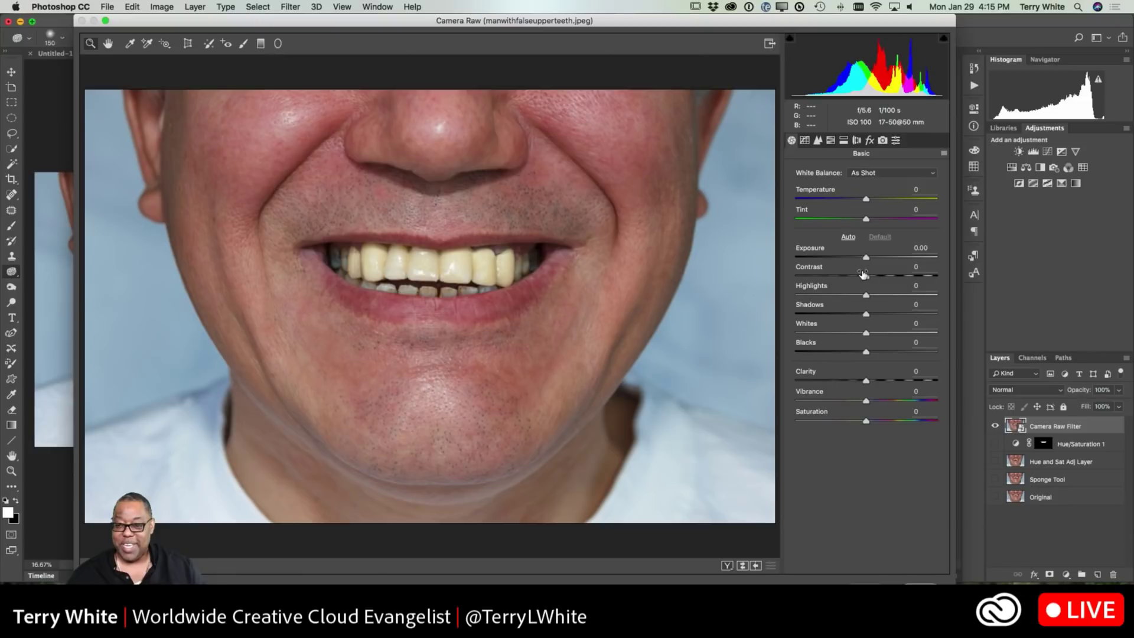
{"action": "left_click_drag", "start_coordinate": [864, 201], "coordinate": [856, 204]}
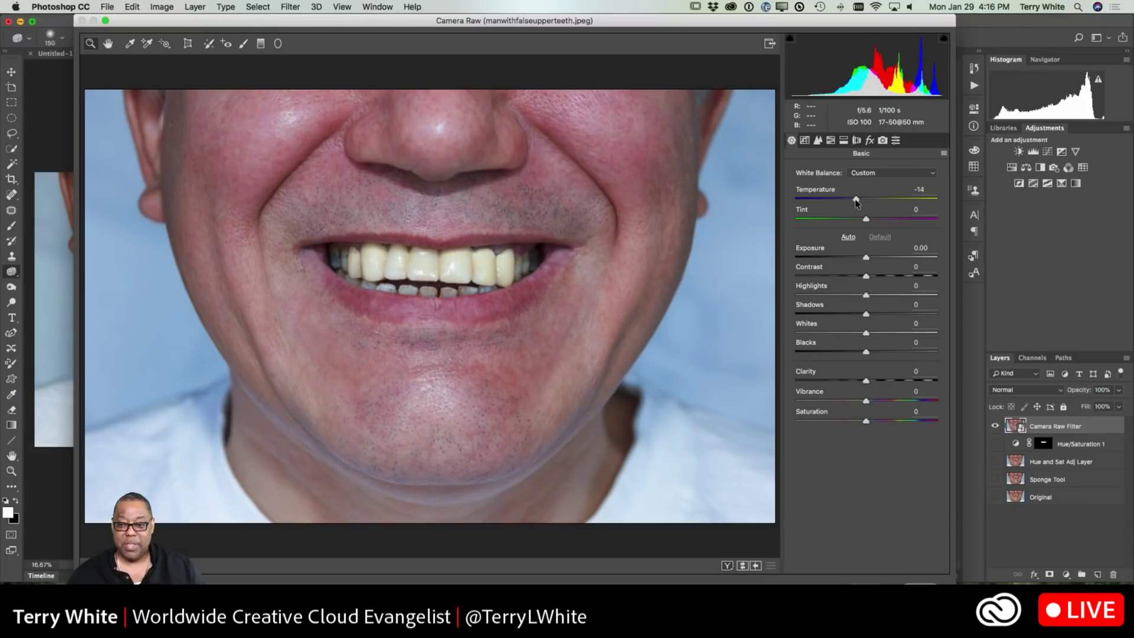
{"action": "left_click_drag", "start_coordinate": [855, 201], "coordinate": [855, 201]}
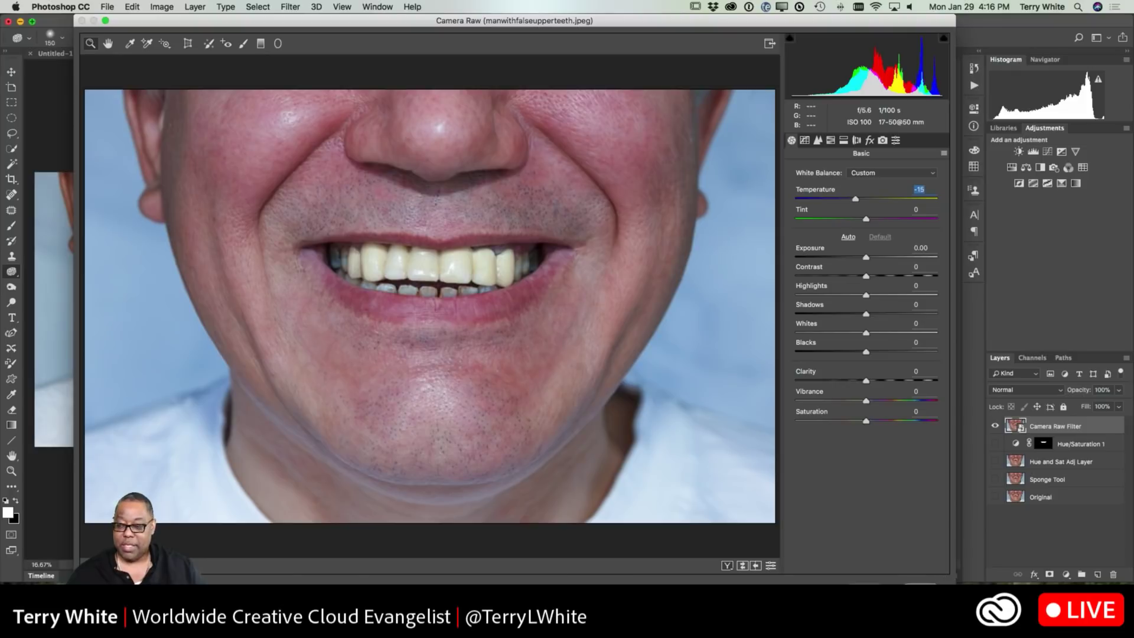
{"action": "left_click", "coordinate": [920, 583]}
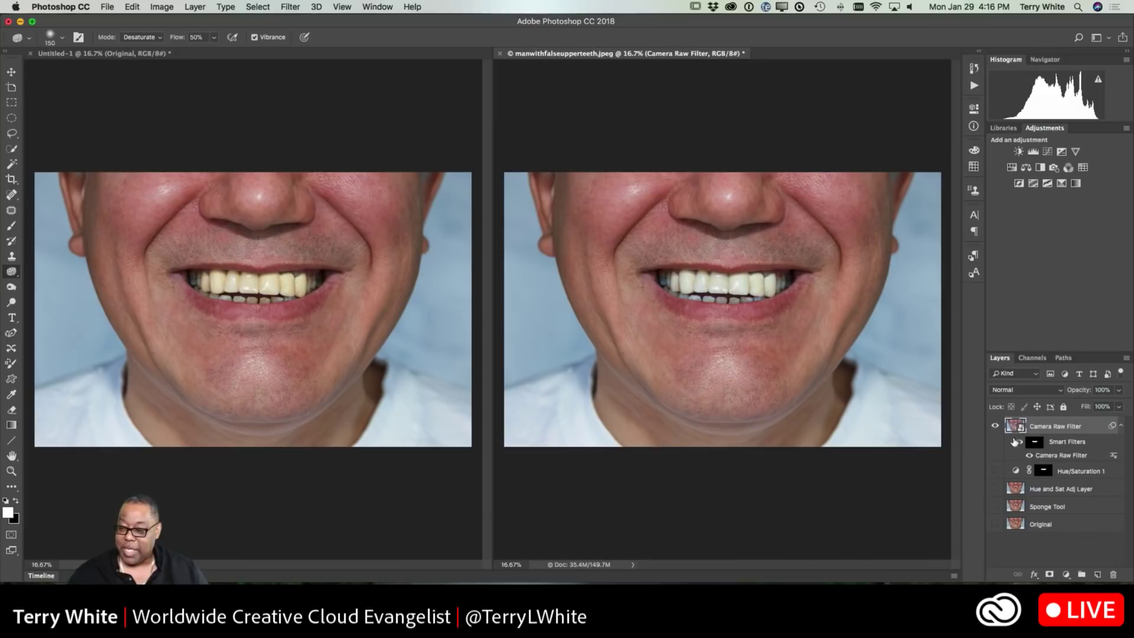
{"action": "left_click", "coordinate": [995, 426]}
{"action": "left_click", "coordinate": [995, 425]}
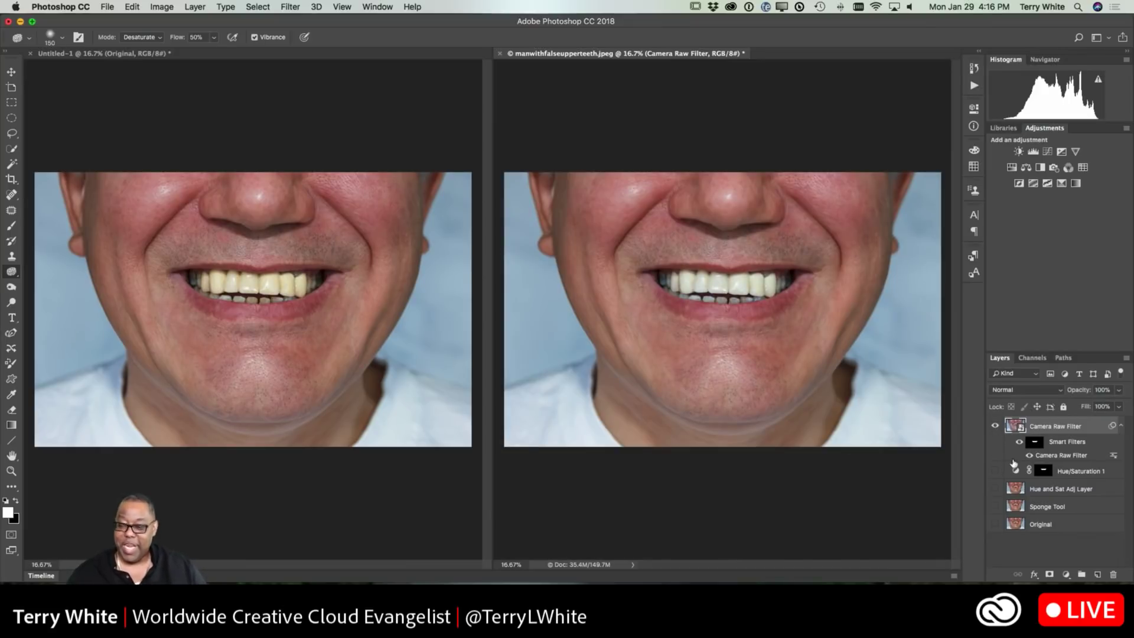
Step: Reopen the Camera Raw smart filter's settings and raise the Exposure slightly
{"action": "double_click", "coordinate": [1043, 460]}
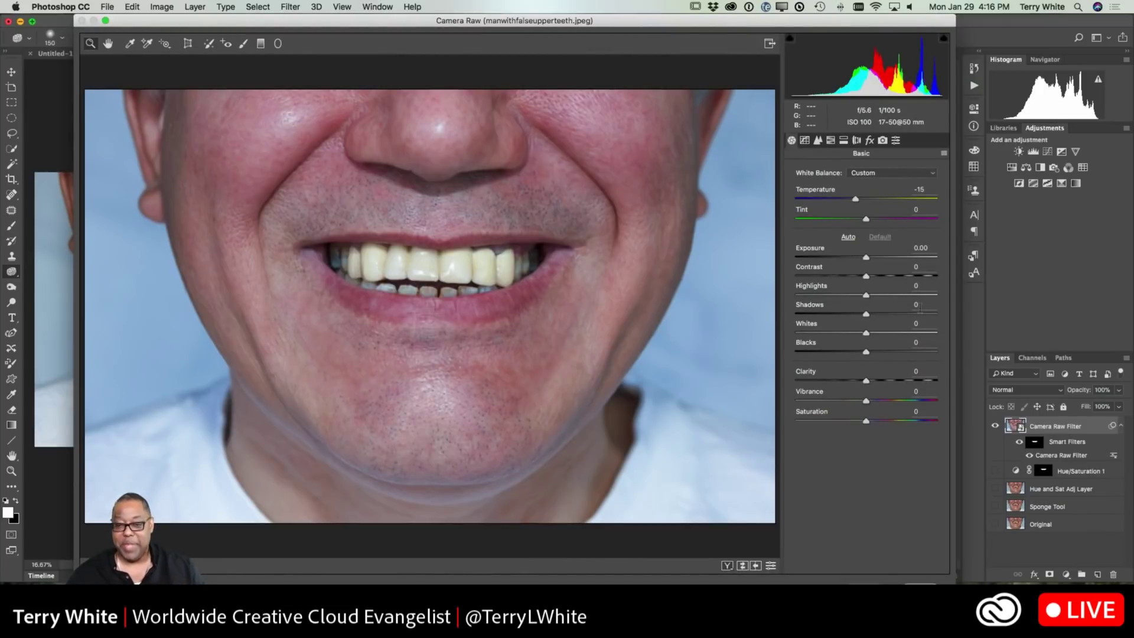
{"action": "left_click_drag", "start_coordinate": [867, 254], "coordinate": [870, 254]}
{"action": "key", "text": "Return"}
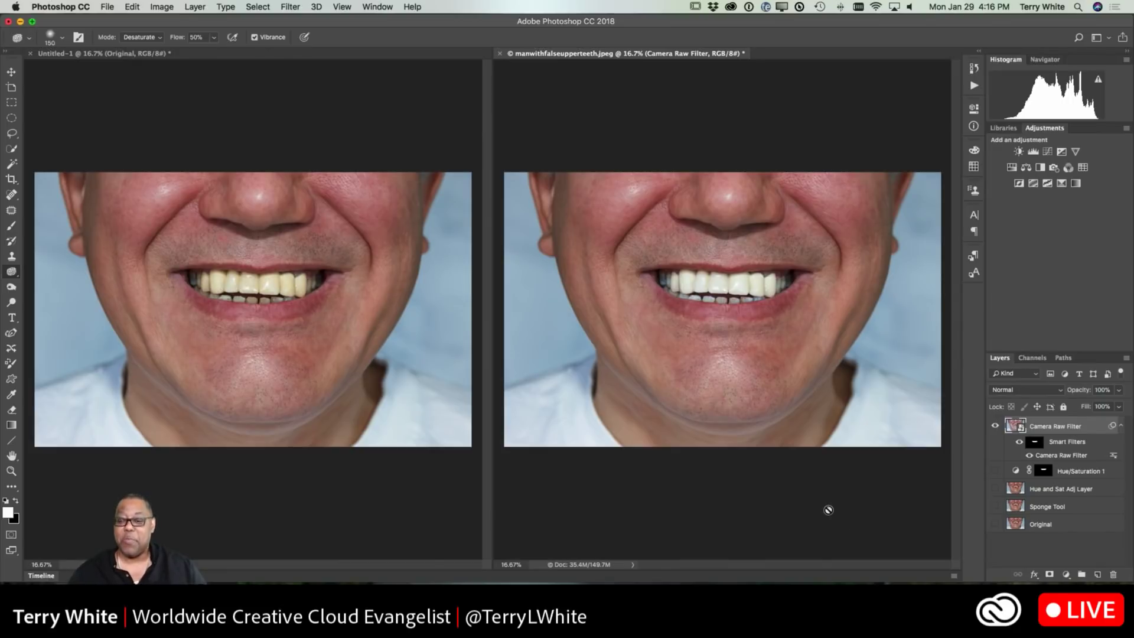
Step: Hide the Camera Raw Filter layer and show the Hue and Sat Adj Layer together with its Hue/Saturation 1 adjustment
{"action": "left_click", "coordinate": [996, 428]}
{"action": "left_click", "coordinate": [995, 489]}
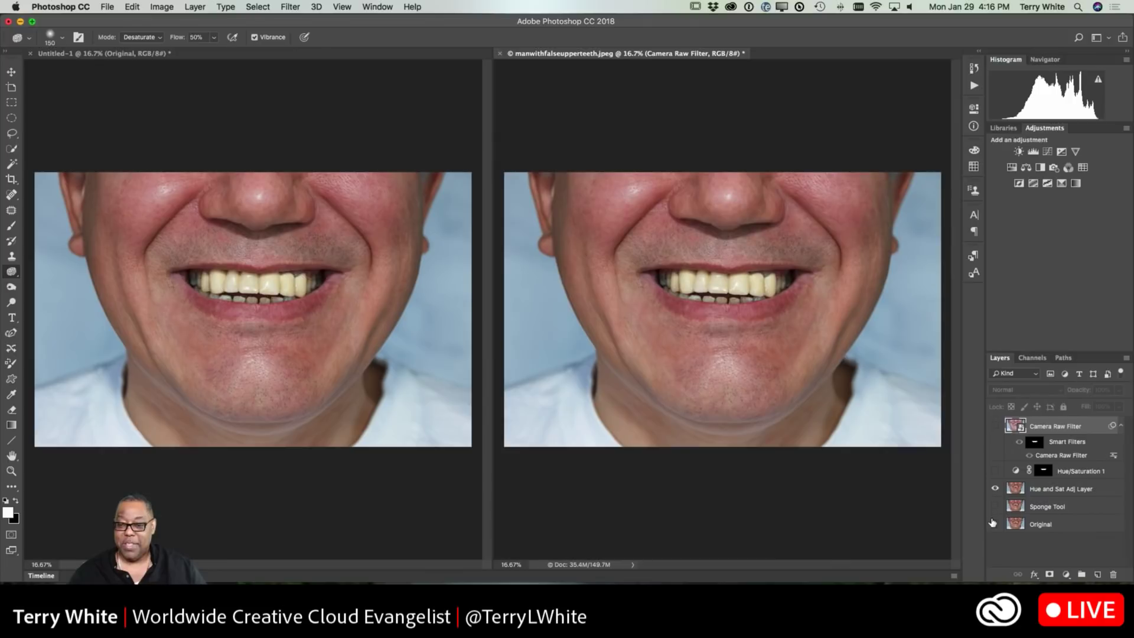
{"action": "left_click", "coordinate": [995, 471]}
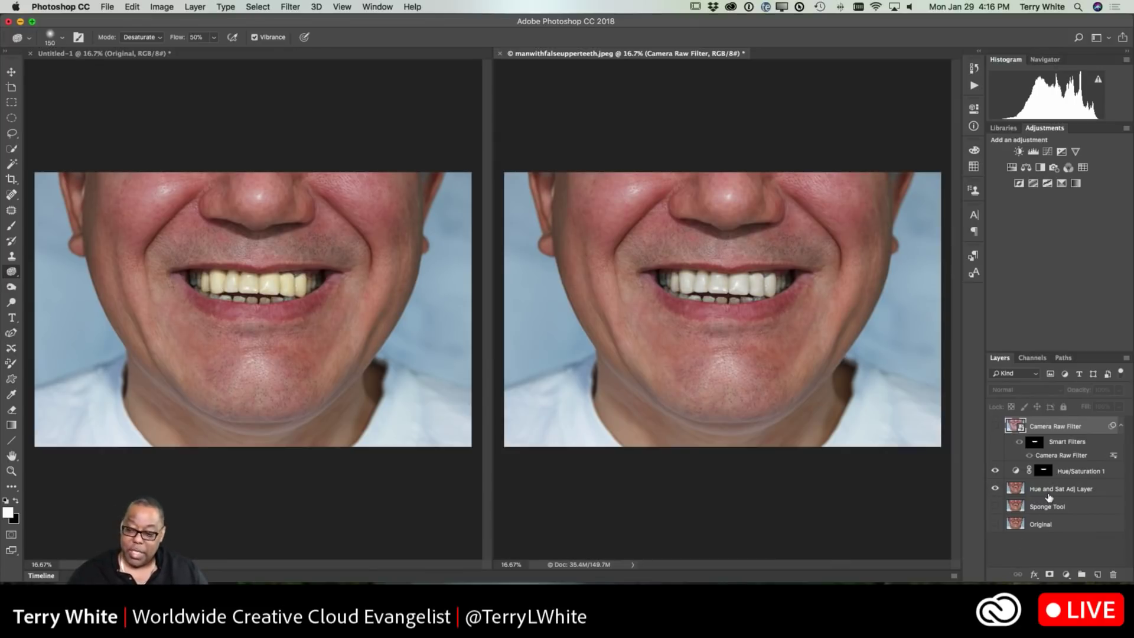